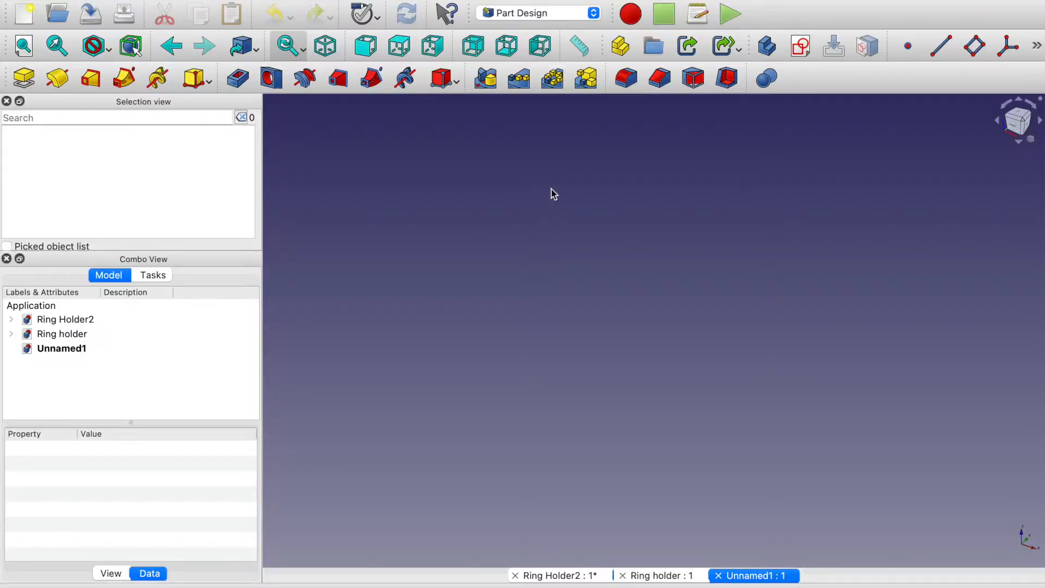
Save the new empty document as Ringer Holder3 in the Solder Station folder.
left_click(518, 18)
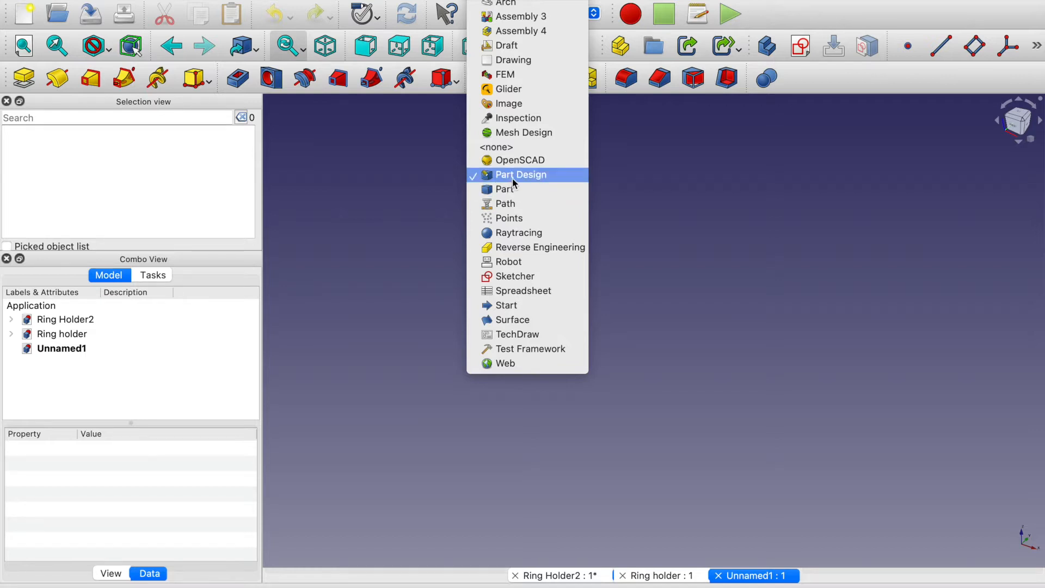
left_click(404, 194)
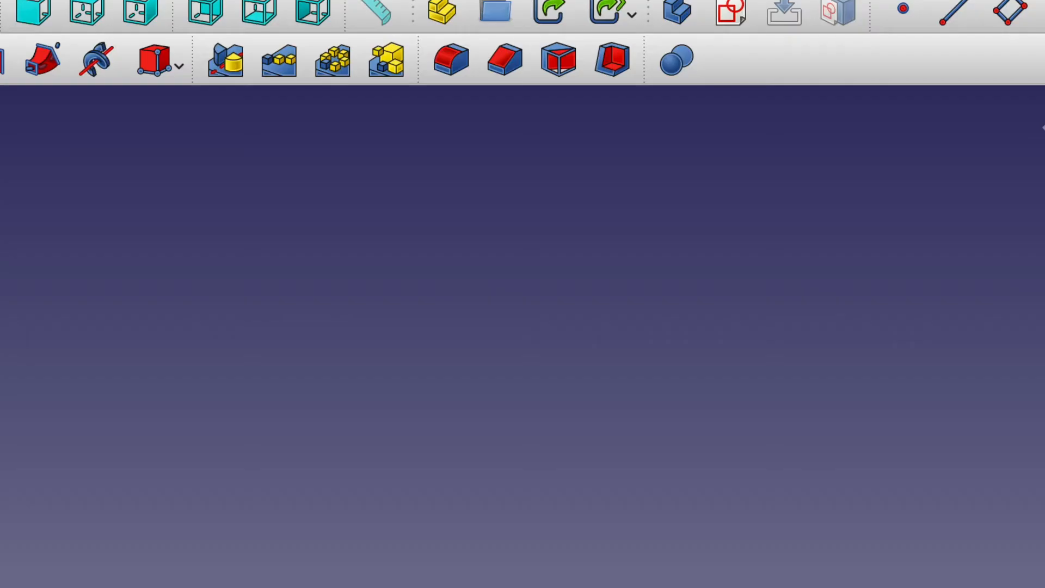
key("super+s")
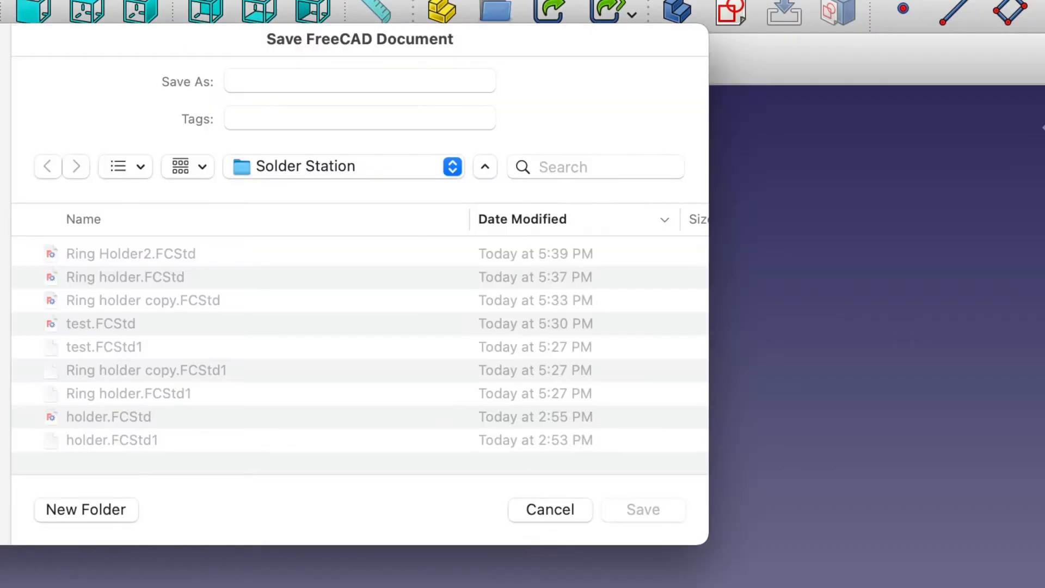
left_click(368, 81)
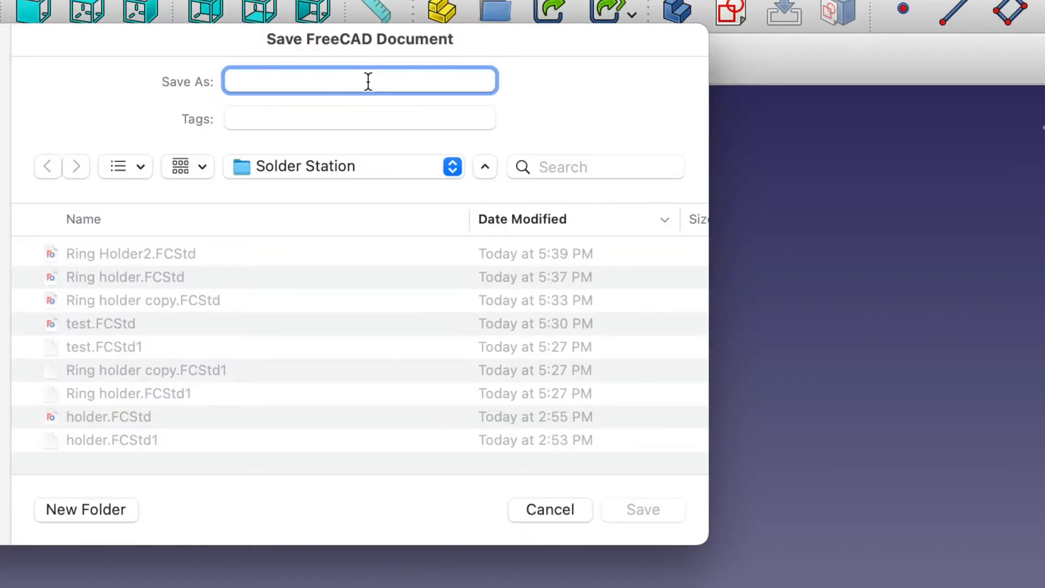
type("Ringer Holder")
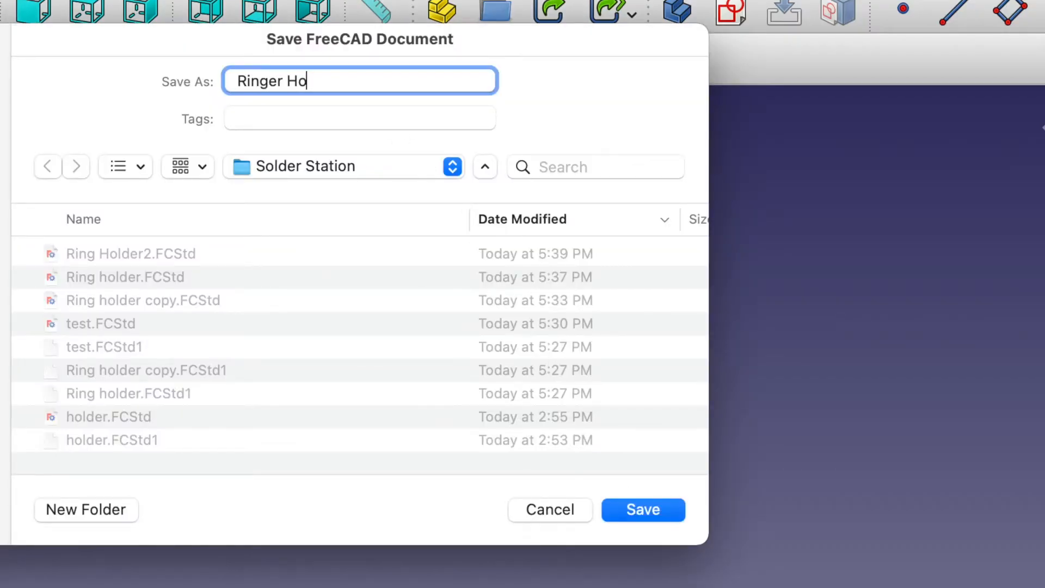
type("3")
left_click(658, 515)
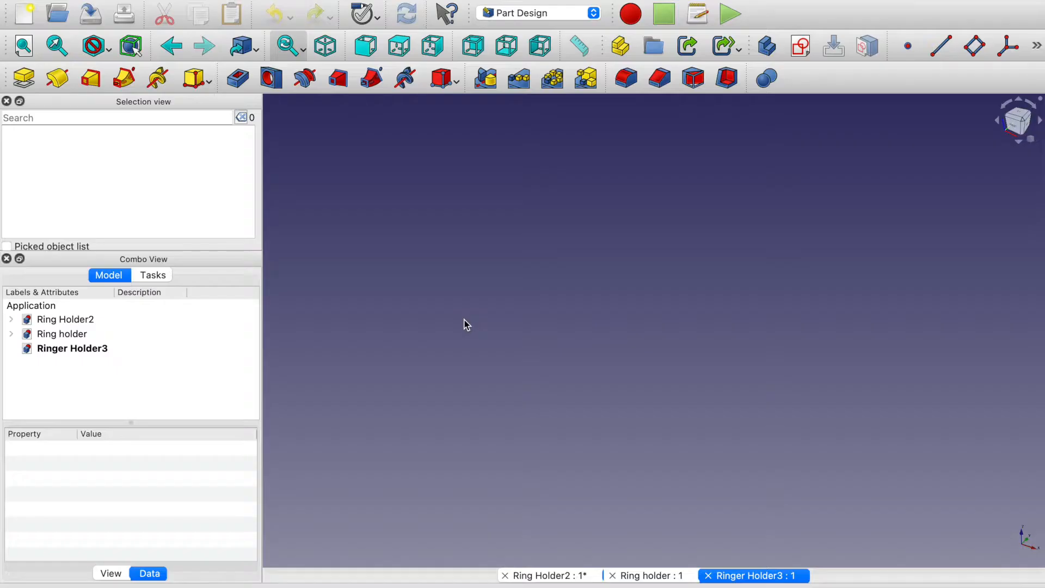
Create a part with a body and start a new sketch on the XZ plane.
left_click(621, 48)
left_click(801, 49)
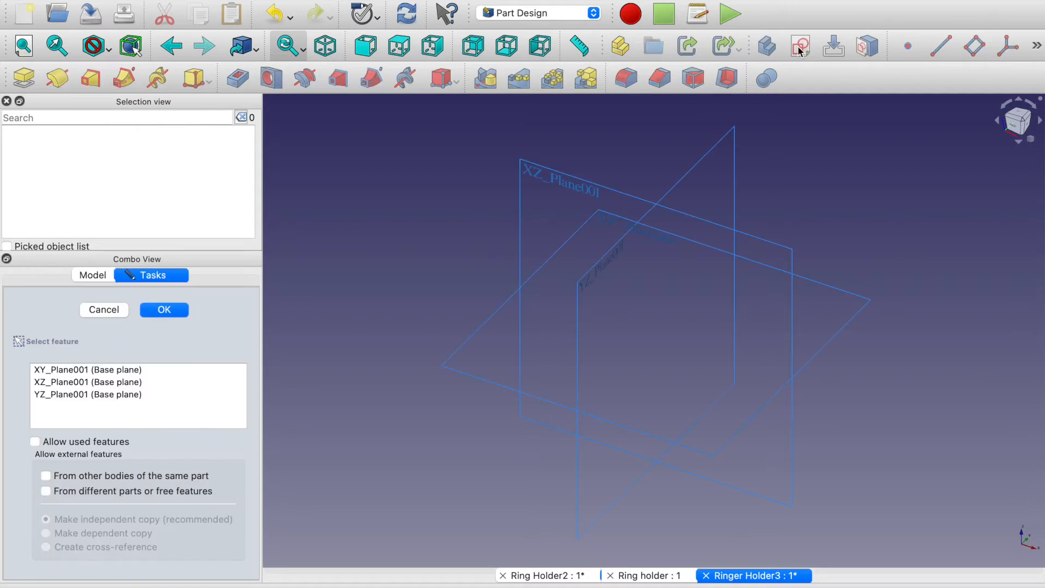
left_click(597, 186)
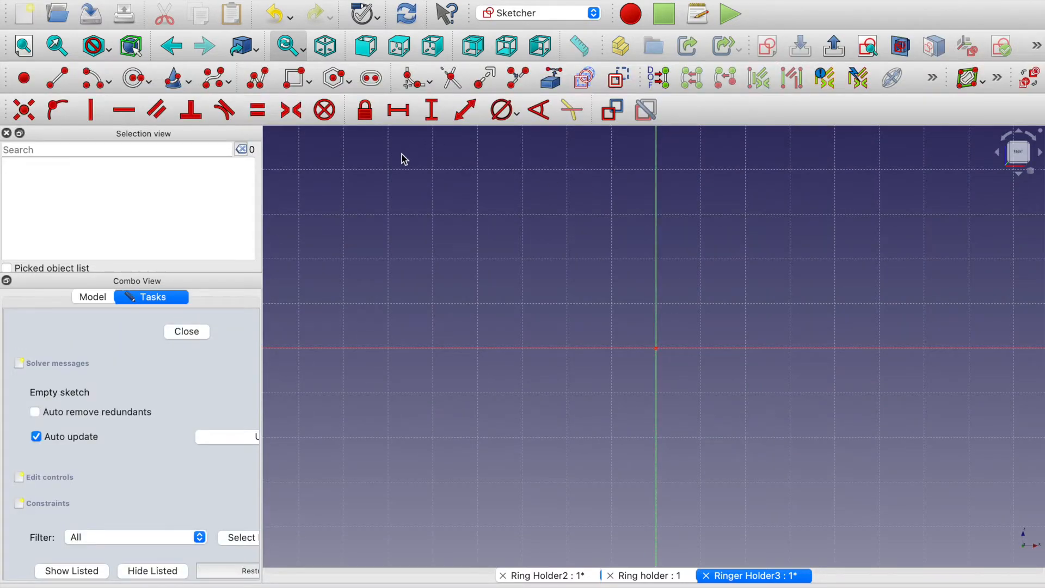
Sketch two concentric circles centred on the origin, about 93 mm and 75 mm in diameter.
left_click(137, 79)
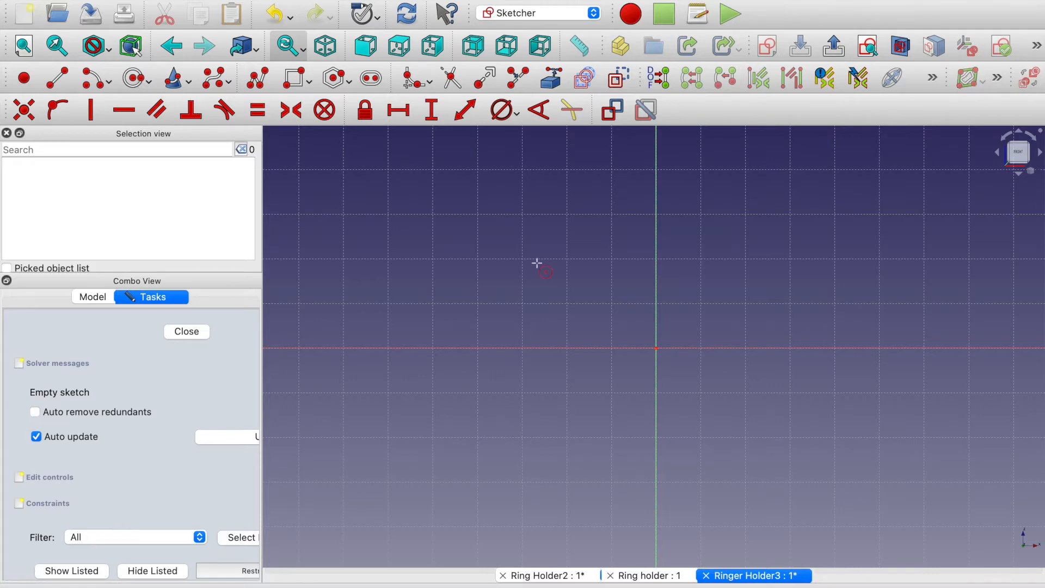
left_click(656, 348)
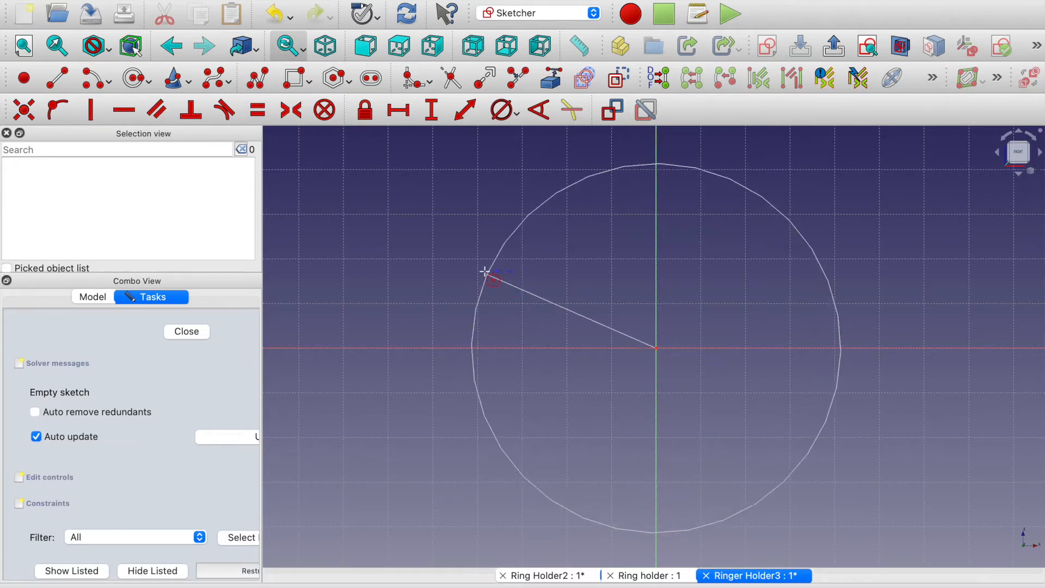
left_click(462, 265)
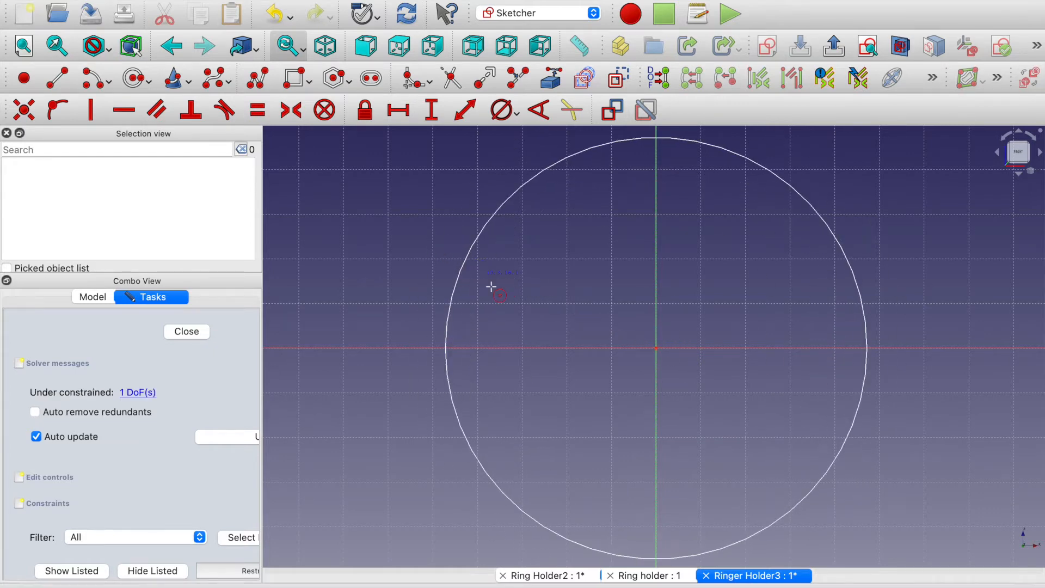
left_click(656, 347)
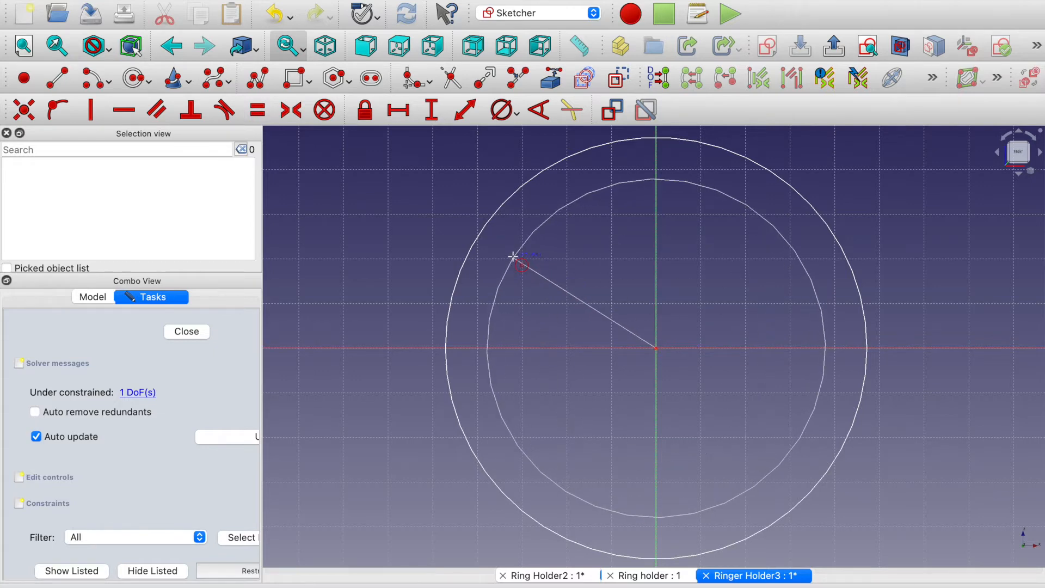
left_click(513, 256)
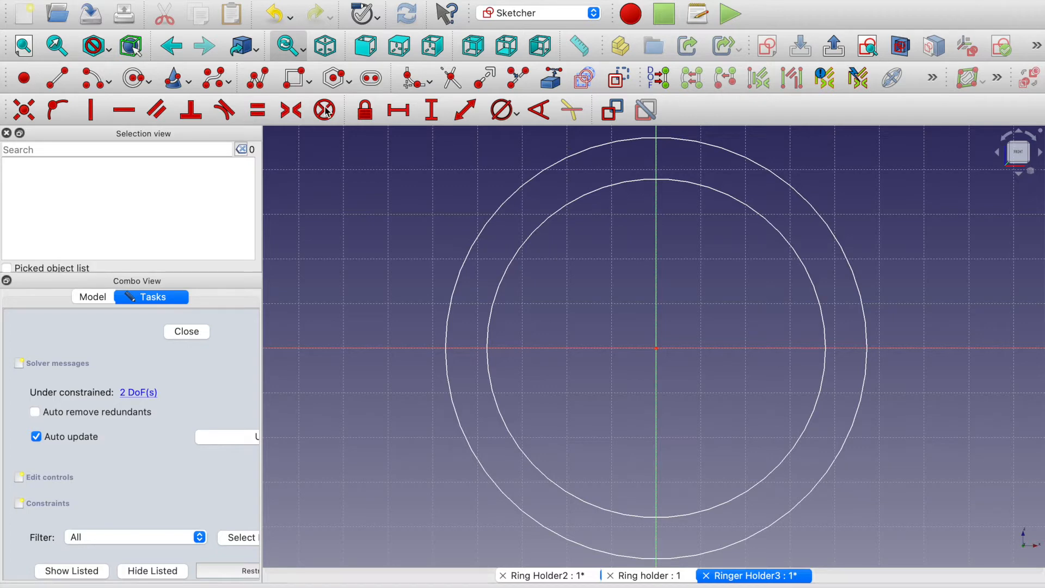
Constrain the outer circle's diameter to 117 mm.
left_click(516, 115)
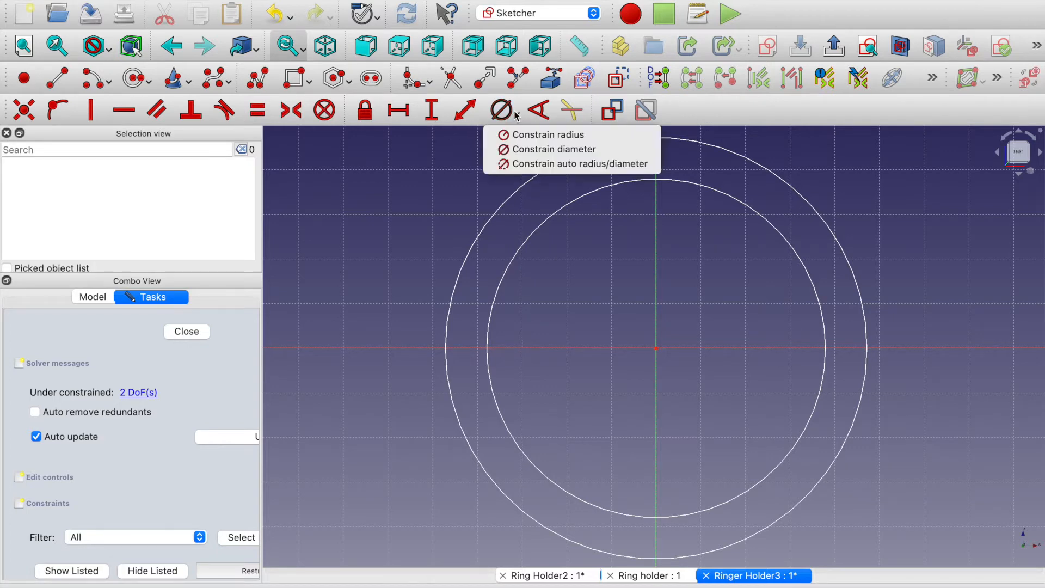
left_click(548, 150)
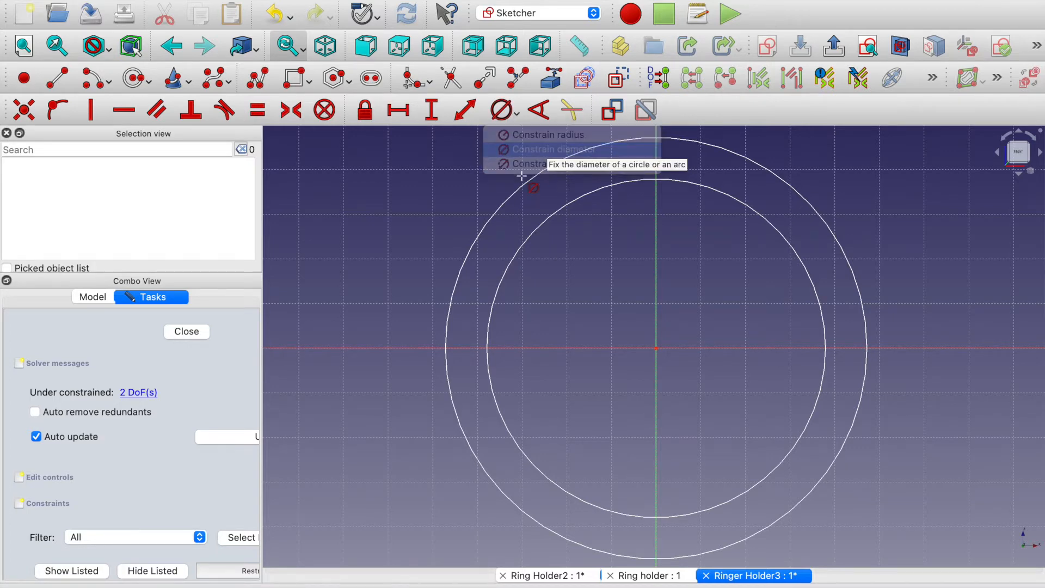
left_click(532, 178)
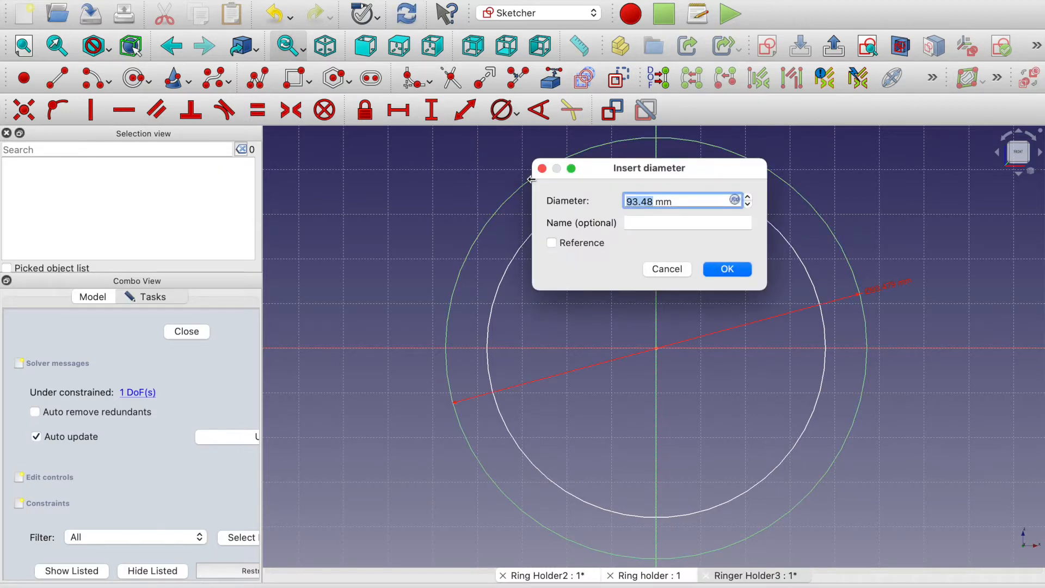
type("117")
key("Return")
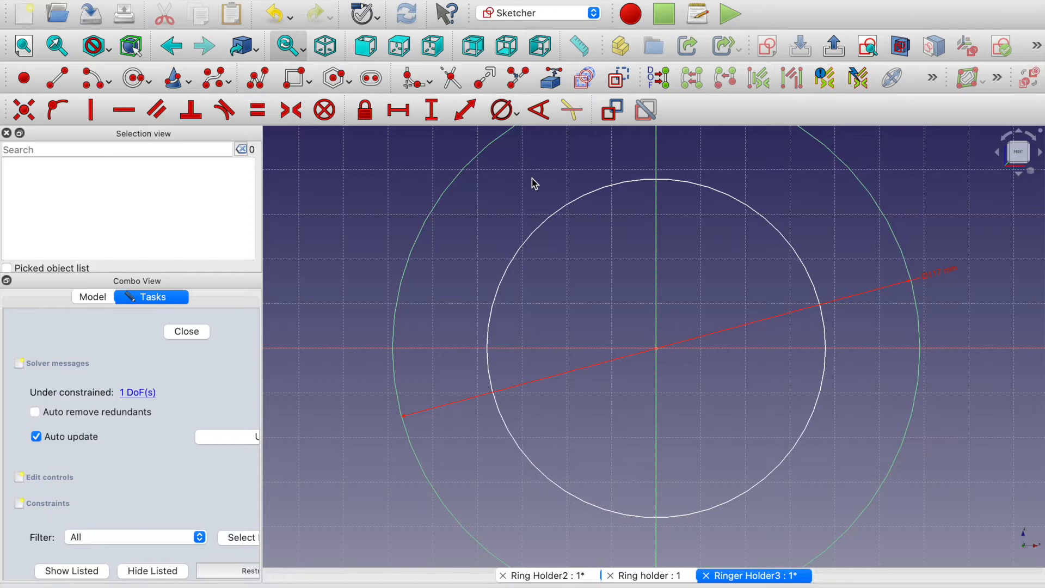
key("Escape")
Constrain the inner circle's diameter to 101 mm.
left_click(570, 202)
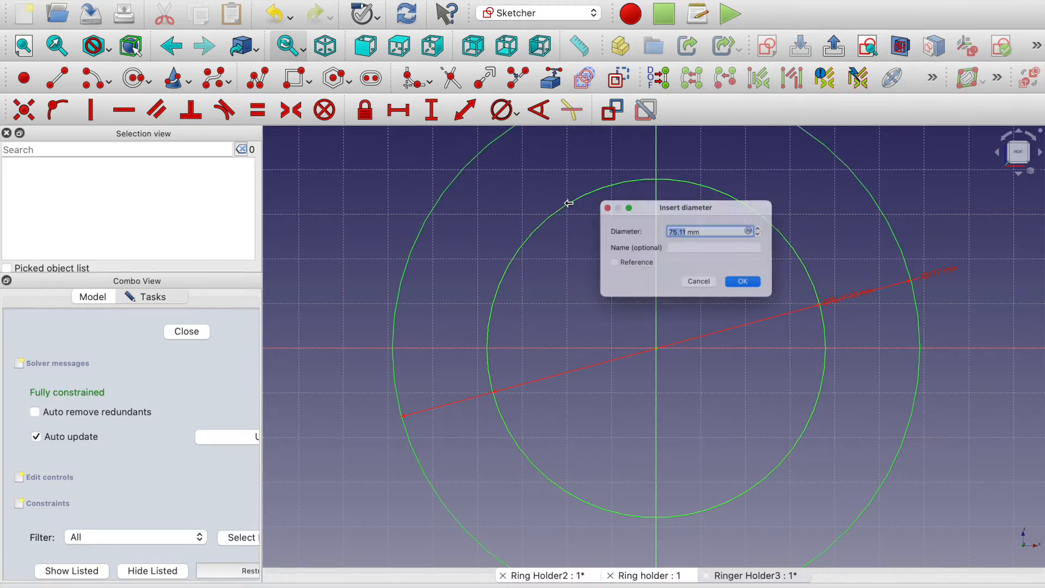
type("101")
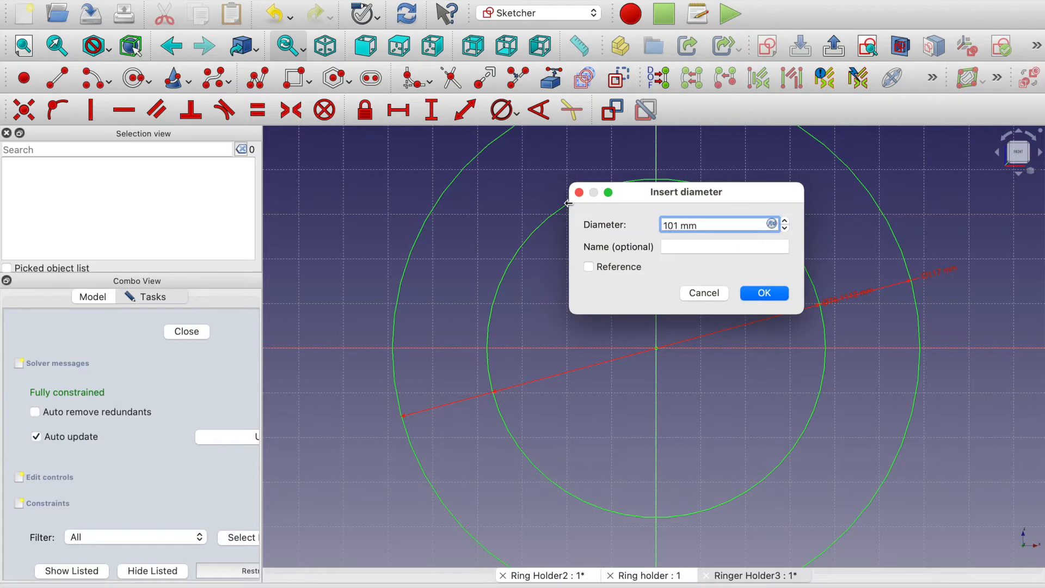
key("Return")
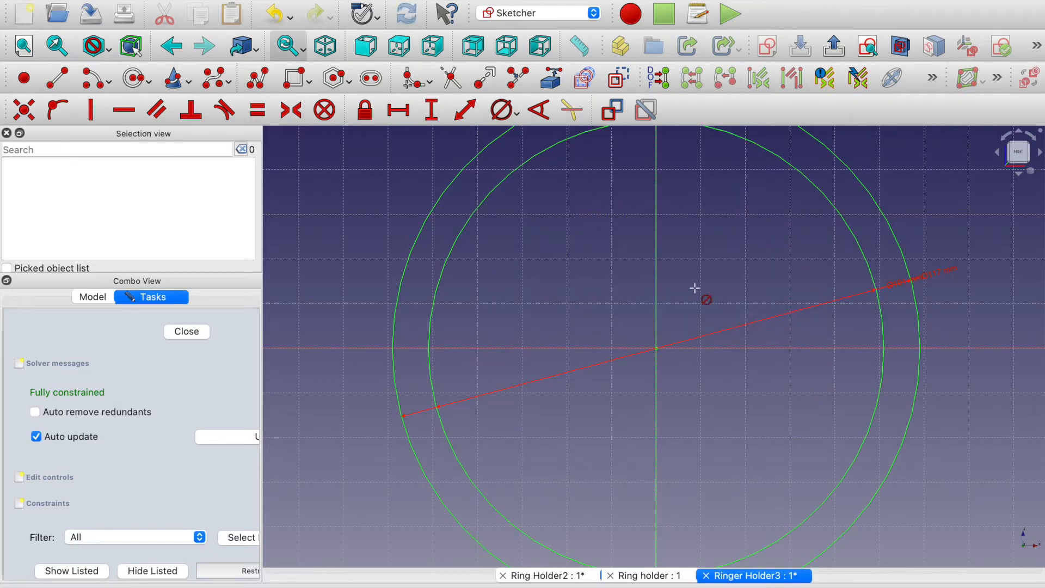
Reposition the two diameter dimension labels so they no longer overlap, and close the sketch.
left_click_drag(949, 271, 932, 203)
left_click_drag(925, 284, 902, 142)
scroll(746, 325, "up", 3)
scroll(744, 324, "down", 8)
scroll(874, 358, "up", 3)
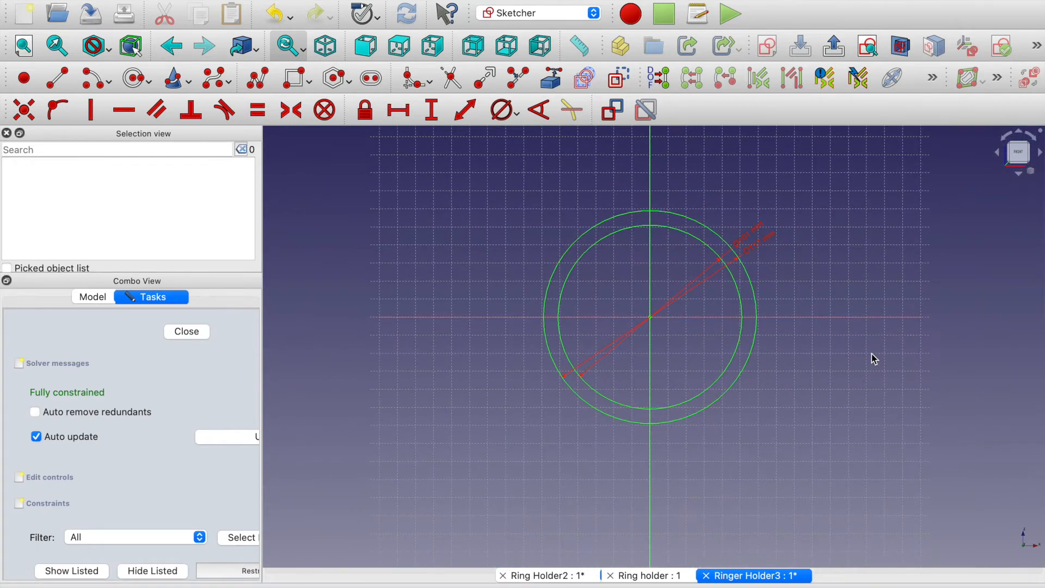
left_click(178, 333)
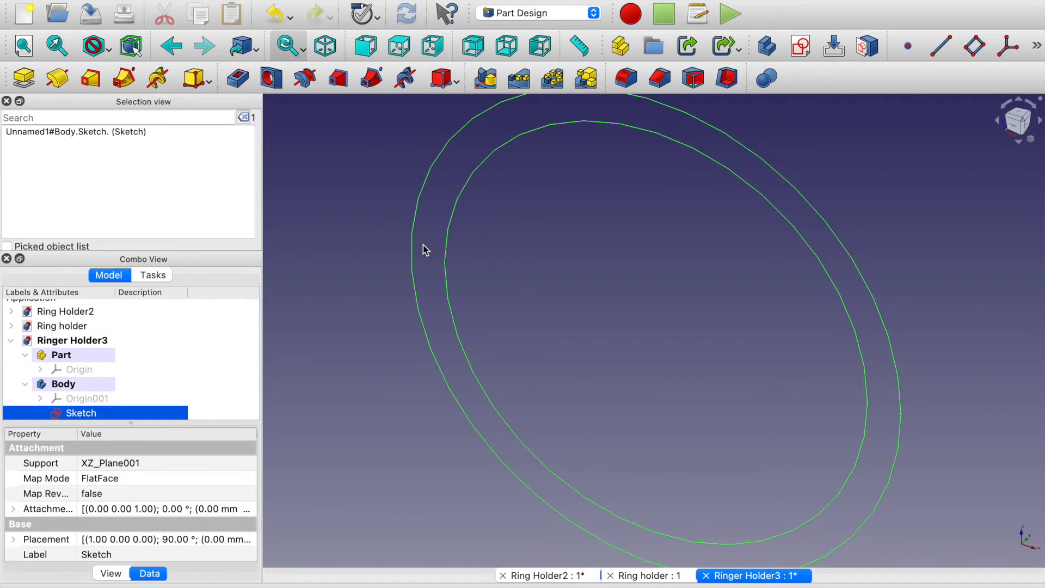
Start a pad from the ring sketch, and close the Ring Holder2 document with its changes saved and the Ring holder document.
left_click(22, 82)
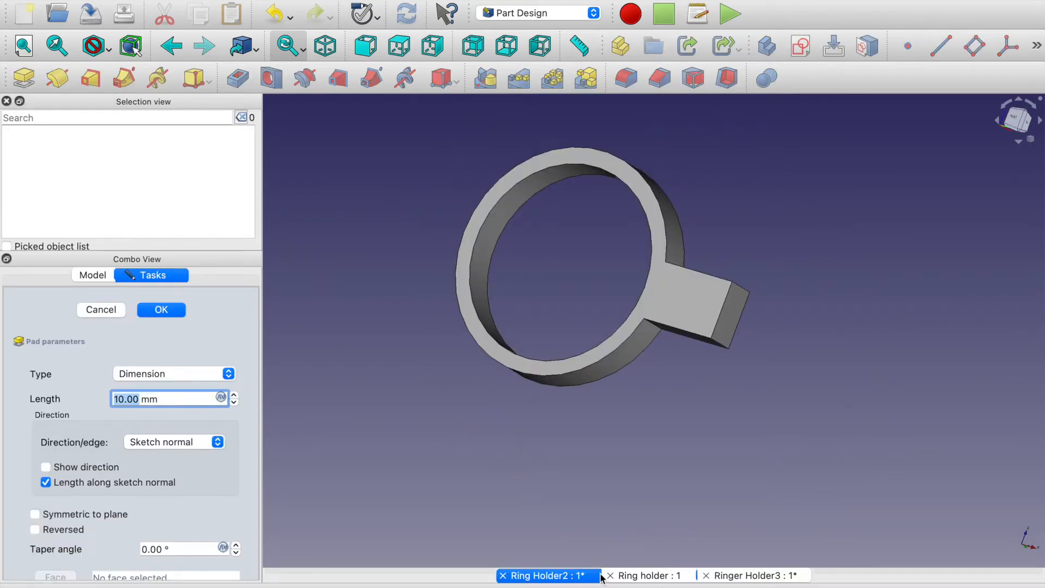
left_click(503, 575)
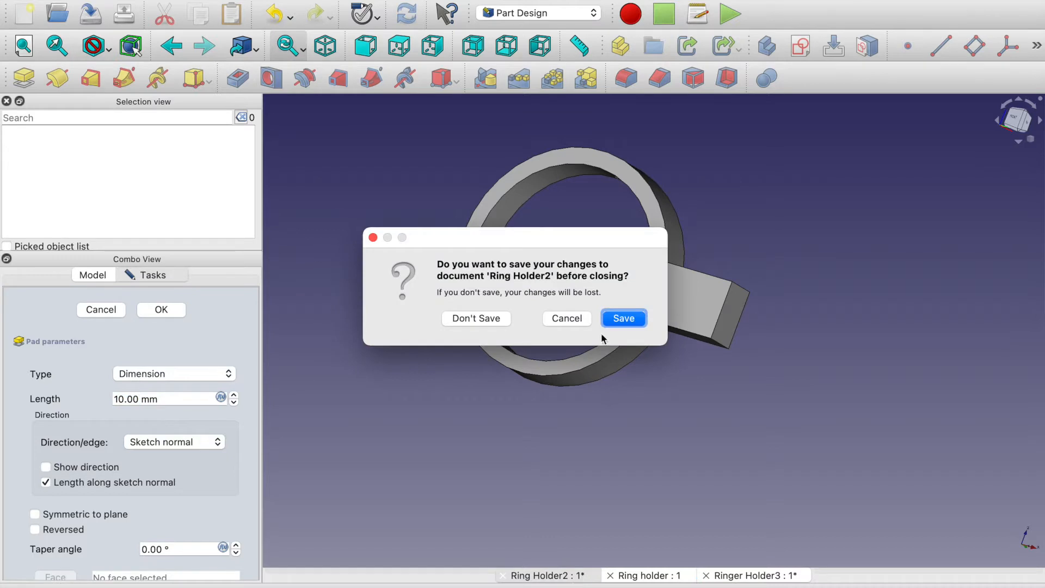
left_click(621, 319)
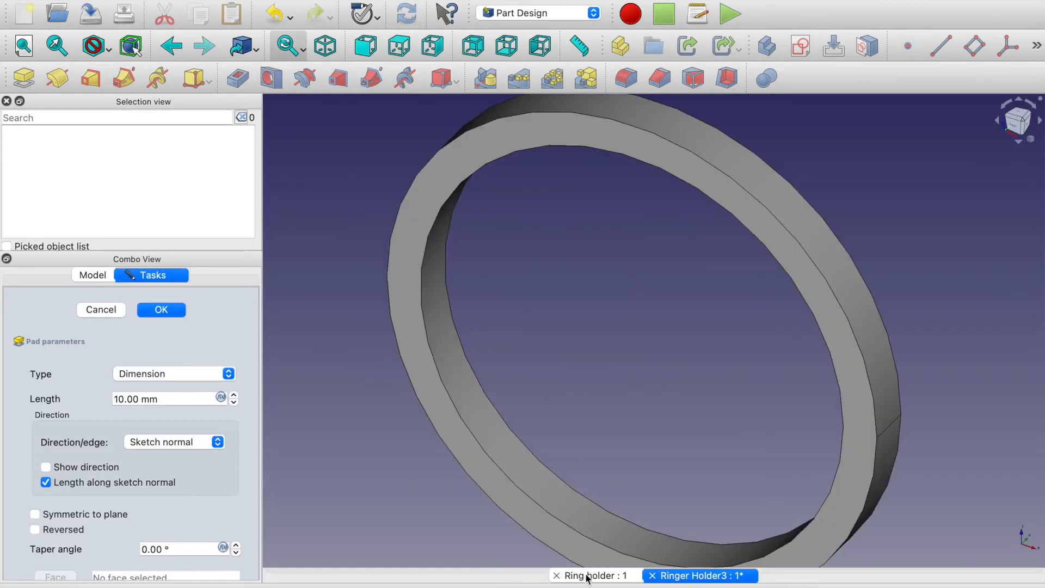
left_click(583, 575)
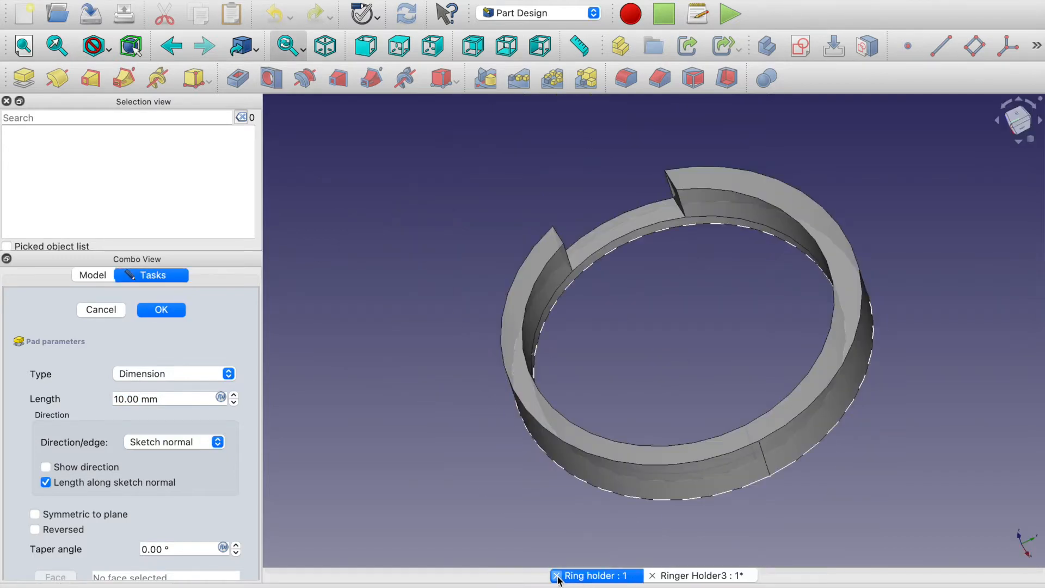
left_click(556, 575)
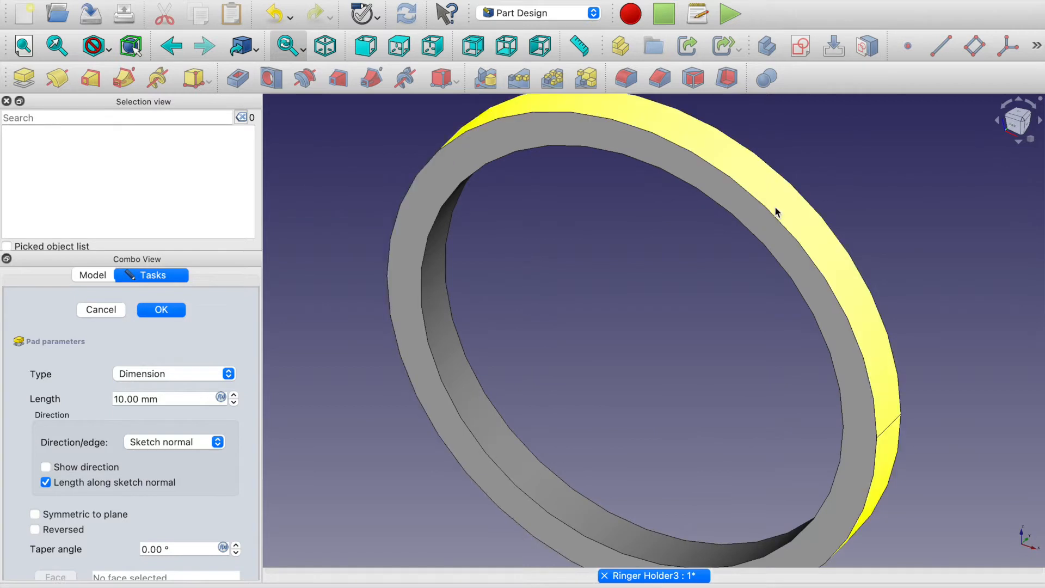
Set the ring's pad length to 16 mm and accept the pad.
middle_click_drag(775, 205, 914, 185)
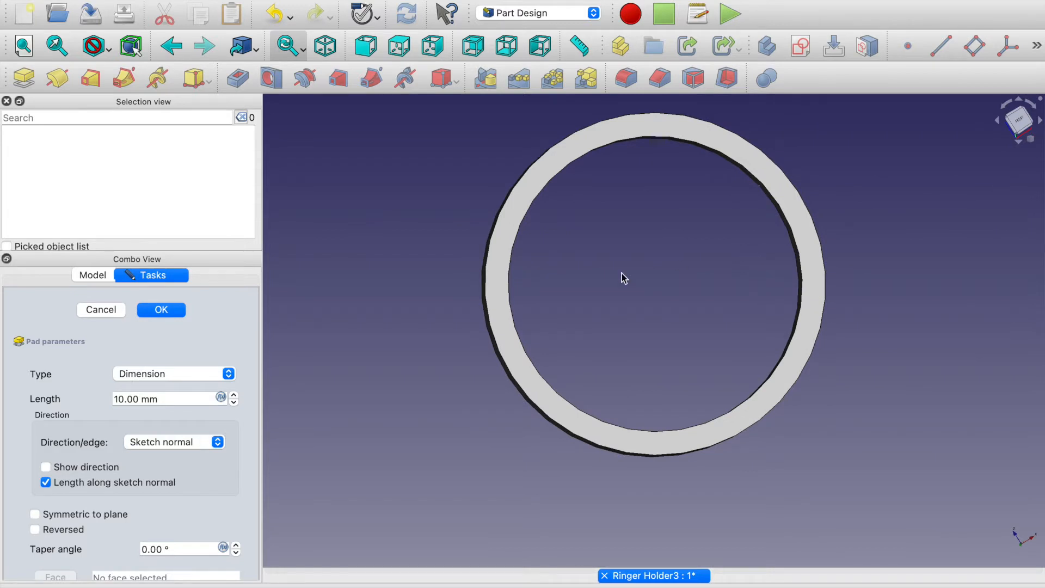
left_click(124, 401)
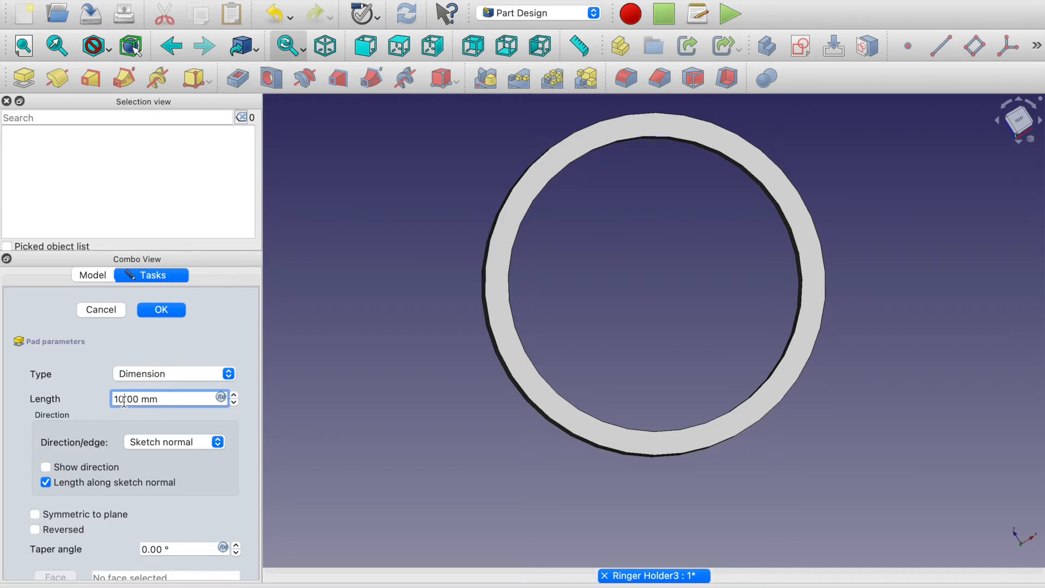
key("BackSpace")
type("6")
key("Return")
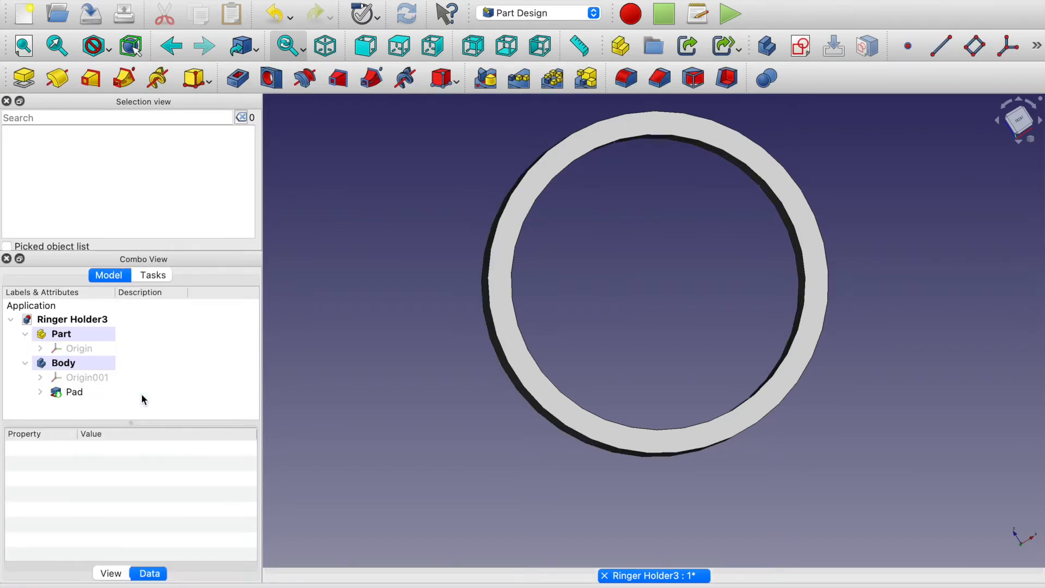
Expand the pad in the model tree and make its ring sketch visible.
middle_click_drag(688, 287, 587, 312)
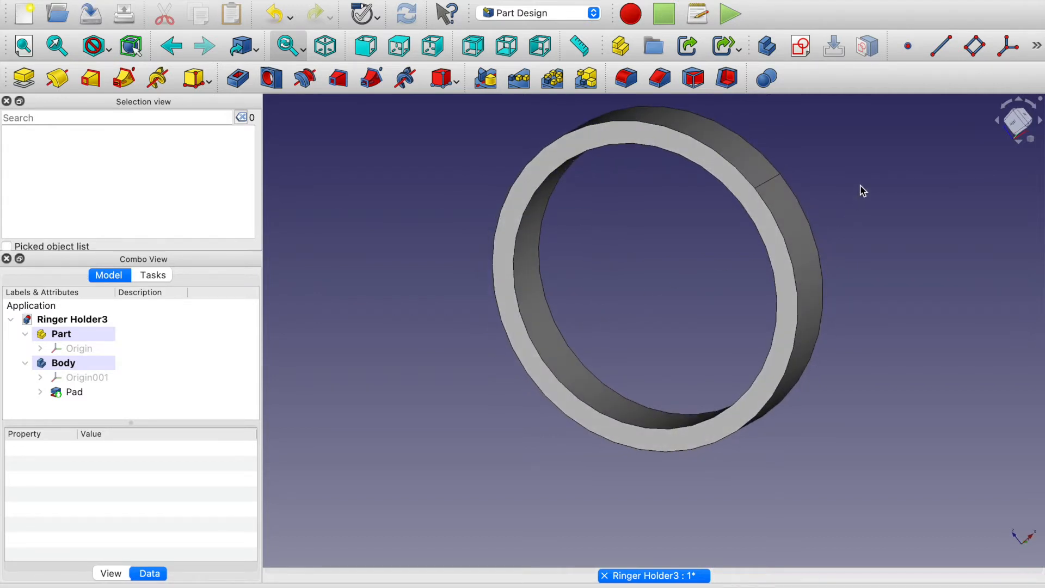
scroll(863, 191, "down", 2)
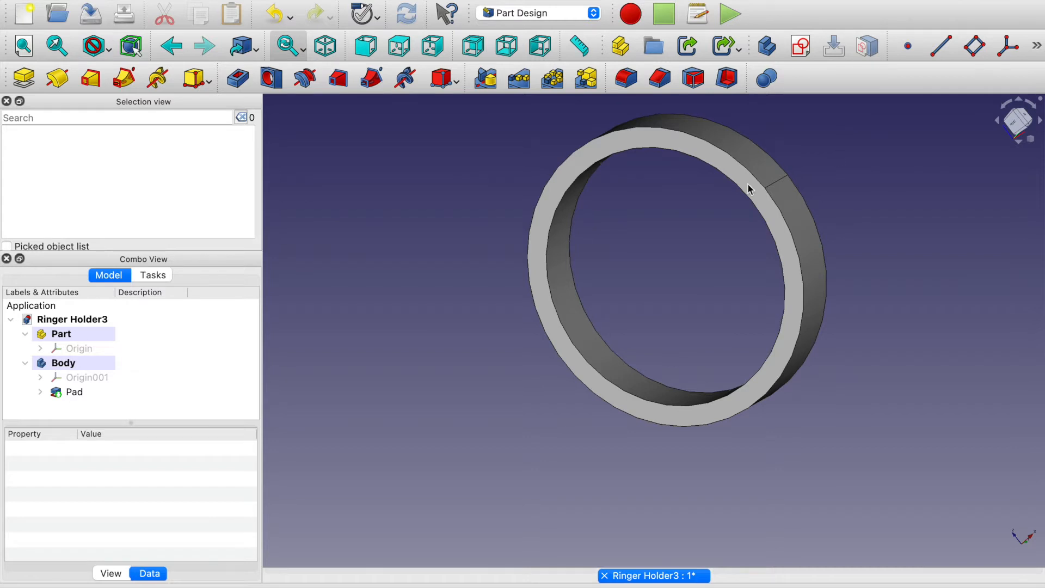
scroll(680, 222, "down", 1)
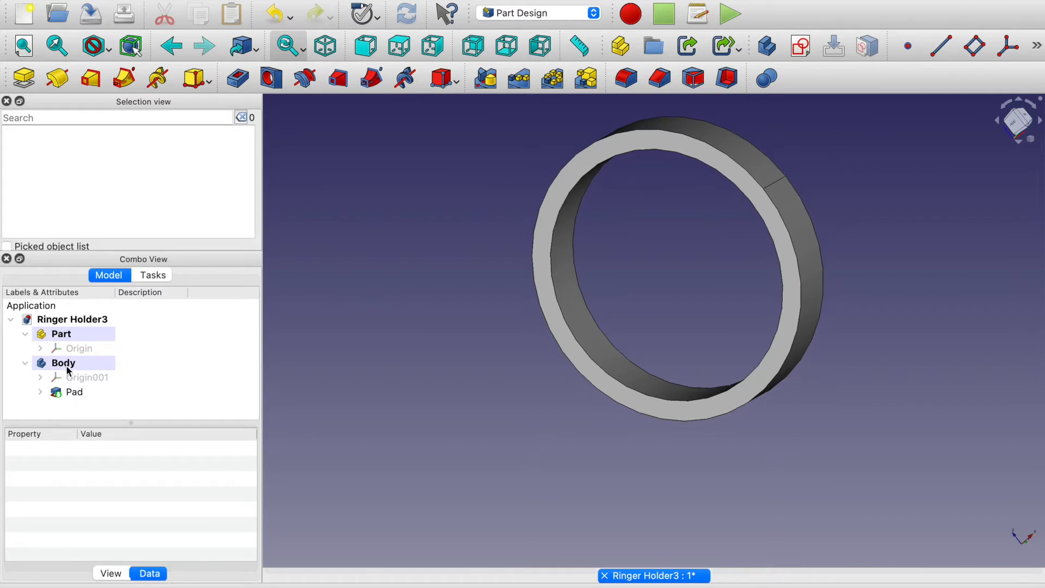
left_click(41, 392)
left_click(84, 408)
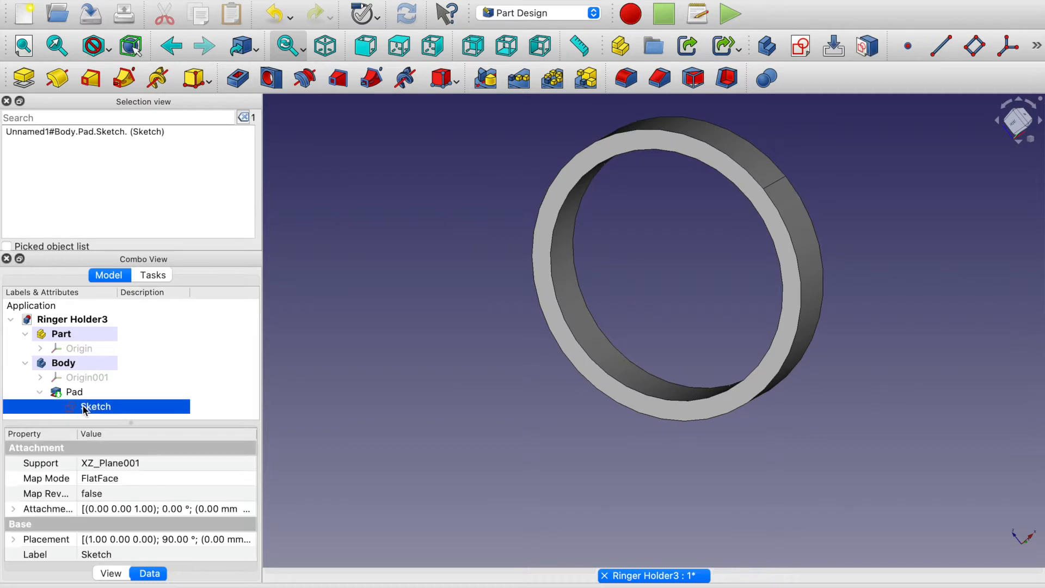
key("space")
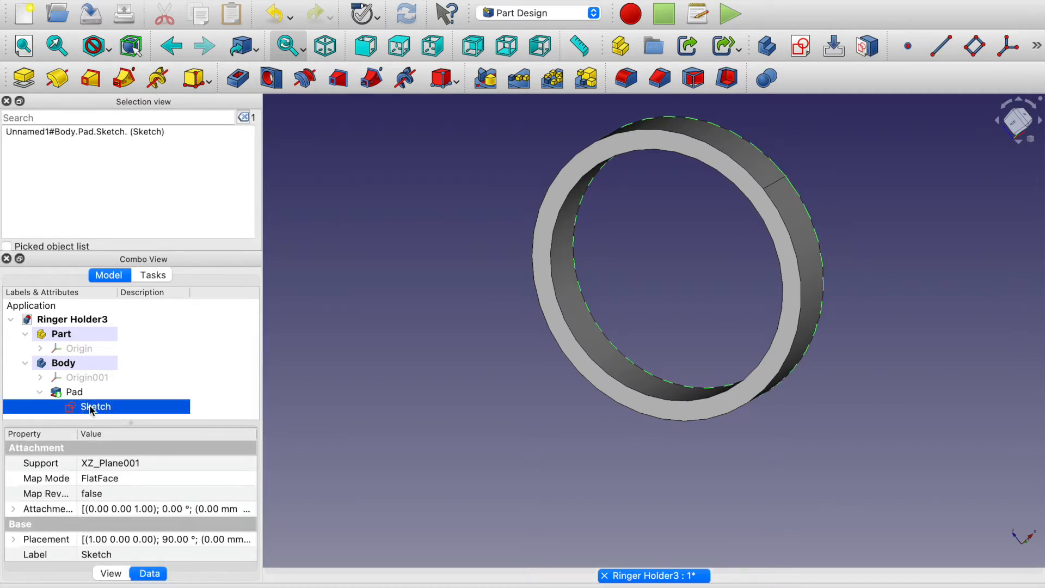
Edit the pad's ring sketch and draw an open three-sided rectangular polyline about 32 mm long, starting and ending on the outer circle's right side.
right_click(91, 410)
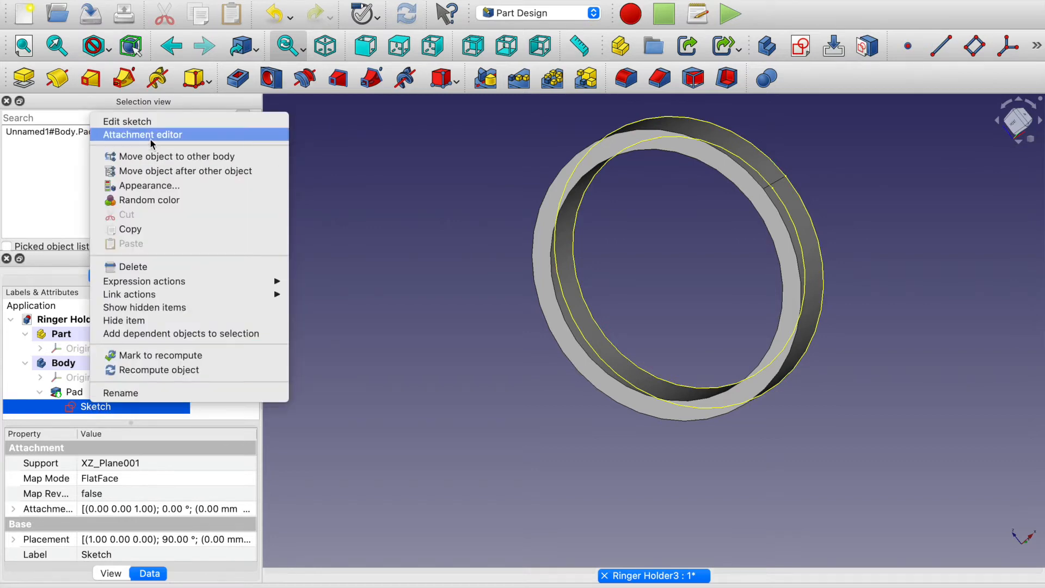
left_click(138, 125)
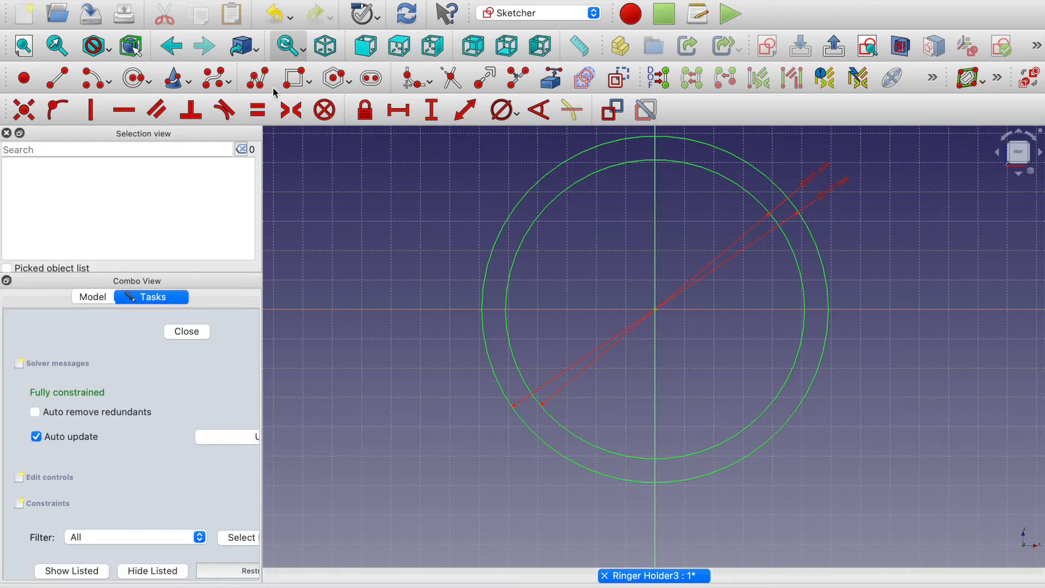
left_click(257, 77)
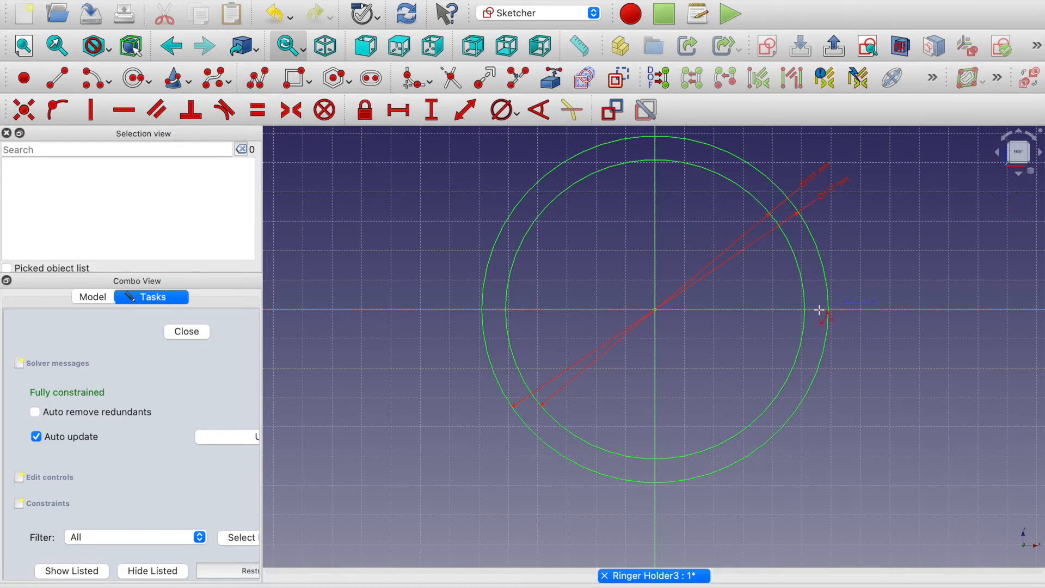
left_click(819, 254)
left_click(913, 254)
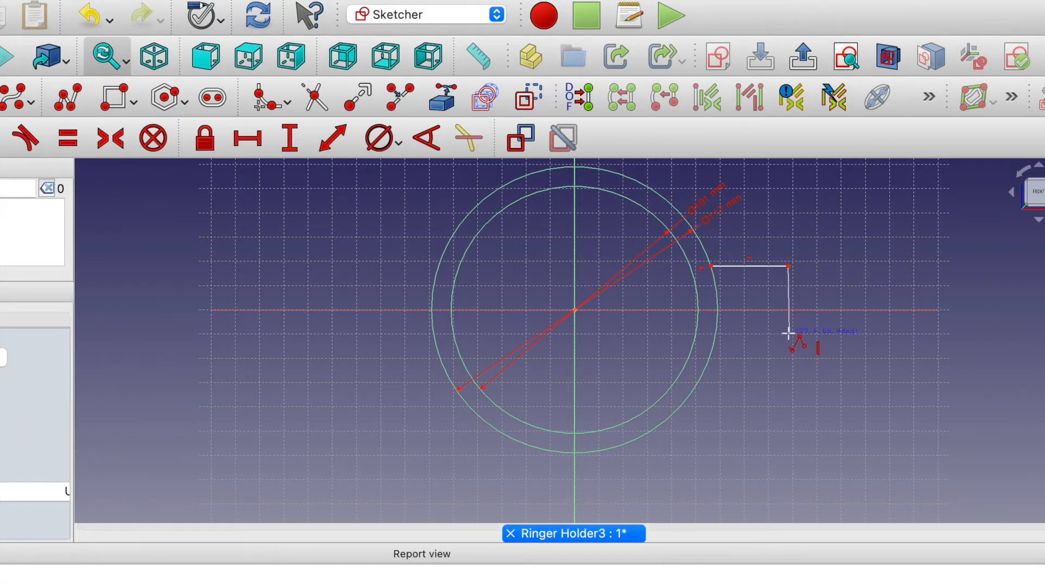
left_click(788, 333)
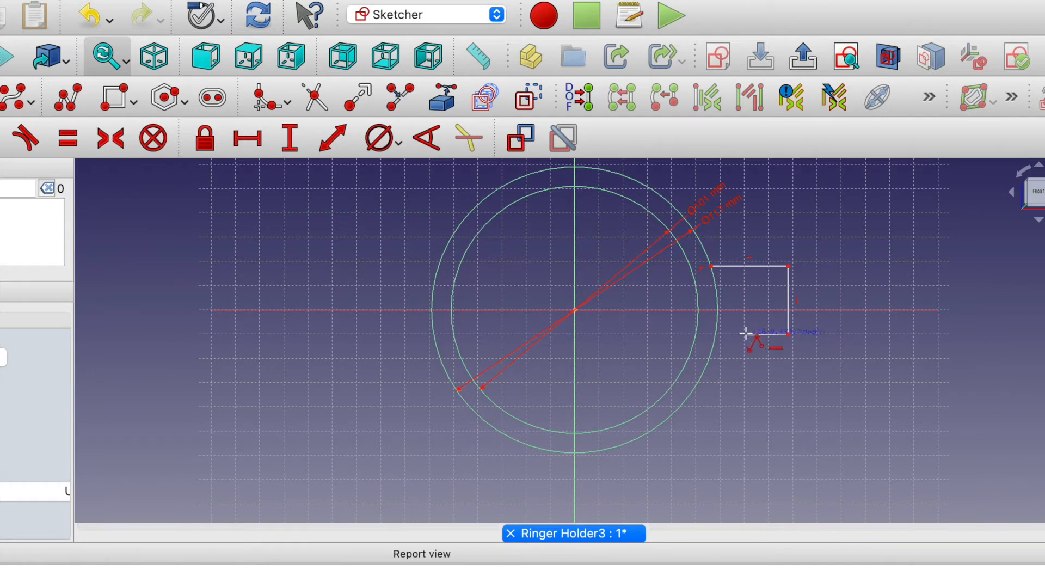
left_click(715, 336)
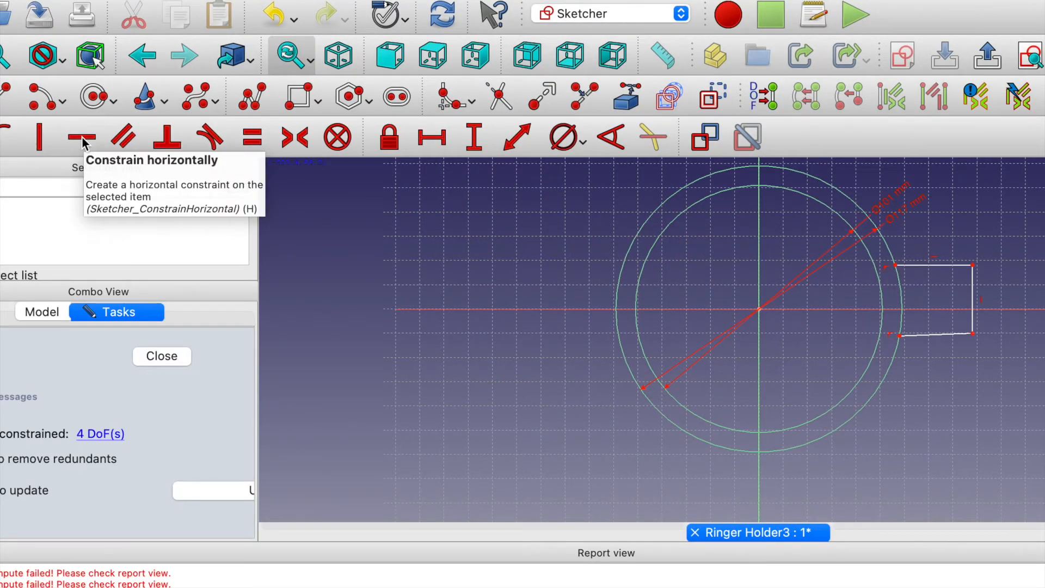
Constrain the side arm's lower edge horizontally and set its upper edge's horizontal length to 40 mm.
left_click(82, 136)
left_click(941, 334)
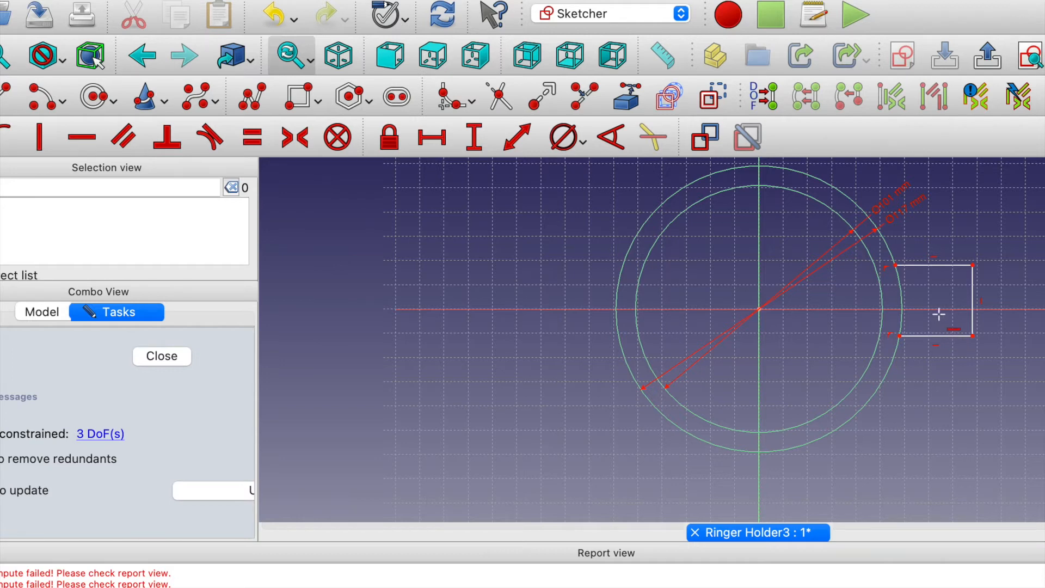
left_click(434, 137)
left_click(947, 266)
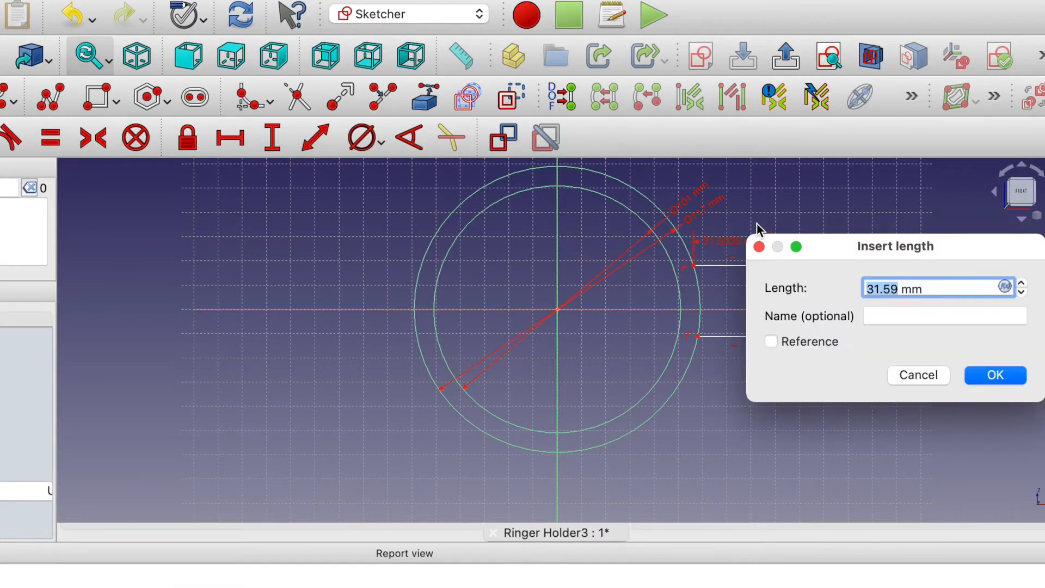
type("40")
key("Return")
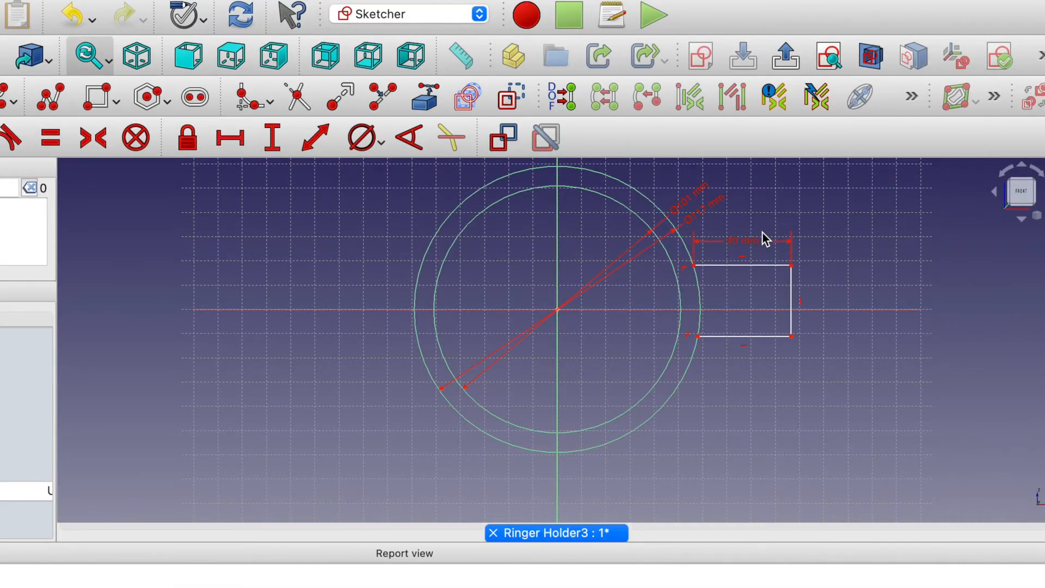
Trim the outer circle's segment between the two horizontal edges of the side arm.
scroll(762, 231, "up", 5)
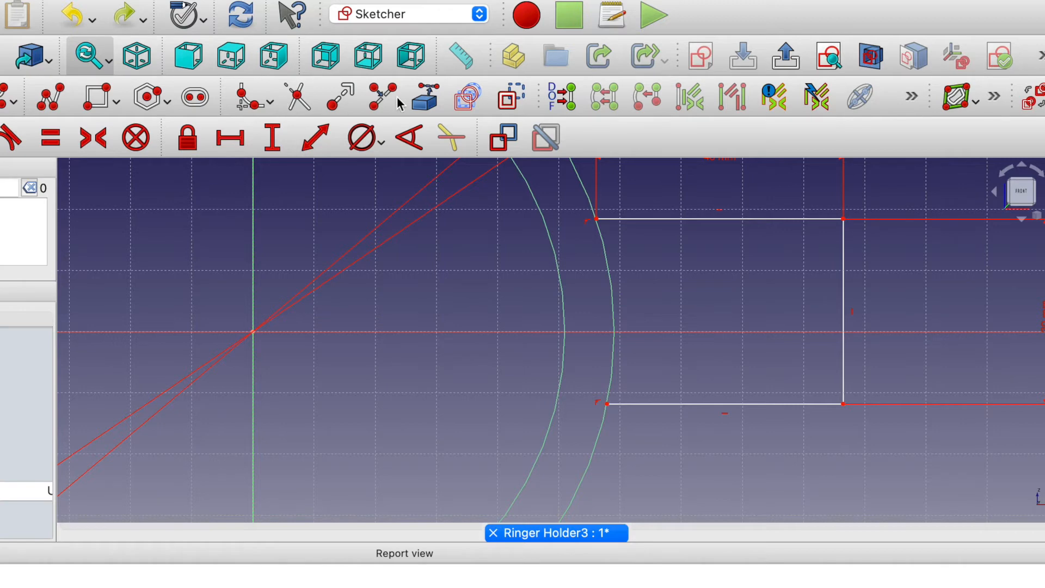
left_click(299, 96)
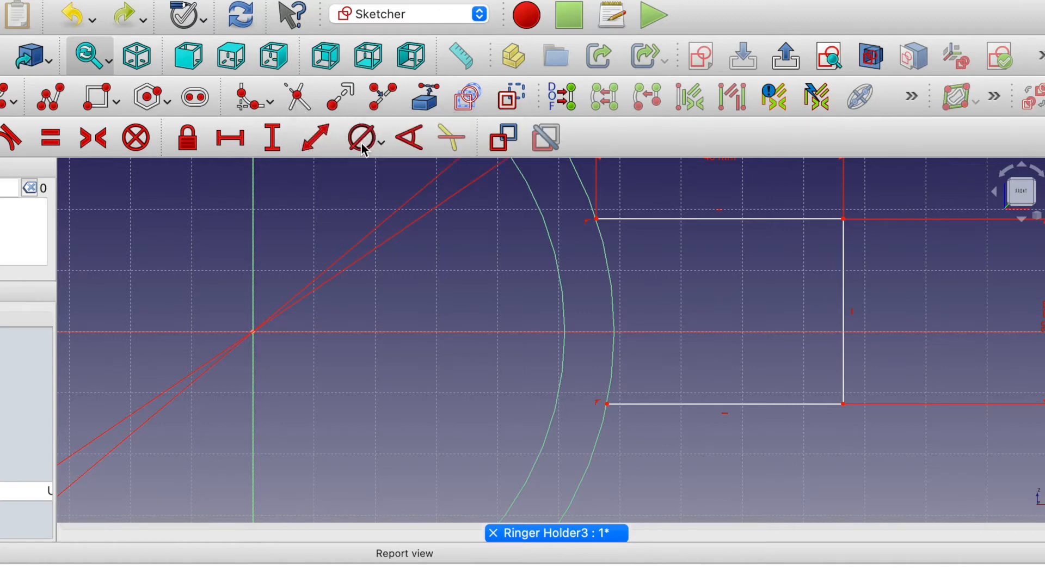
left_click(606, 260)
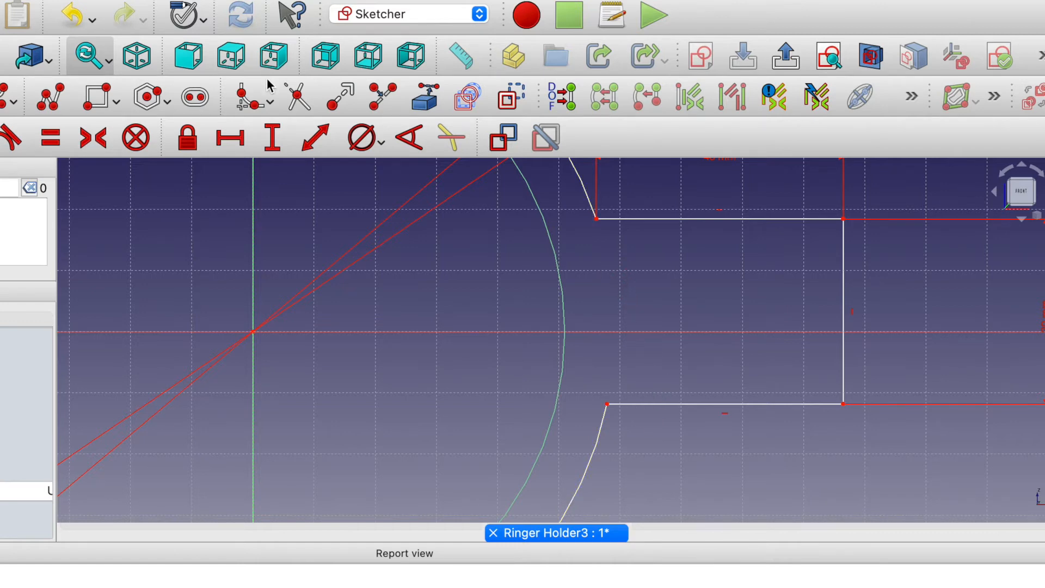
Set the vertical distance between the arm's upper corner on the ring and the origin to 15 mm, and close the sketch.
left_click(272, 102)
left_click(273, 143)
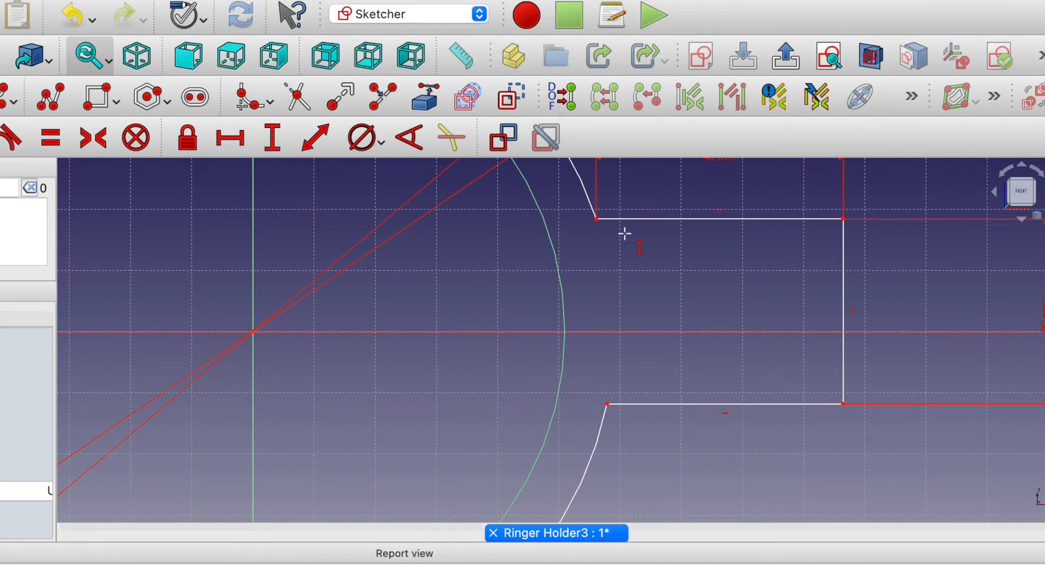
left_click(596, 219)
left_click(253, 331)
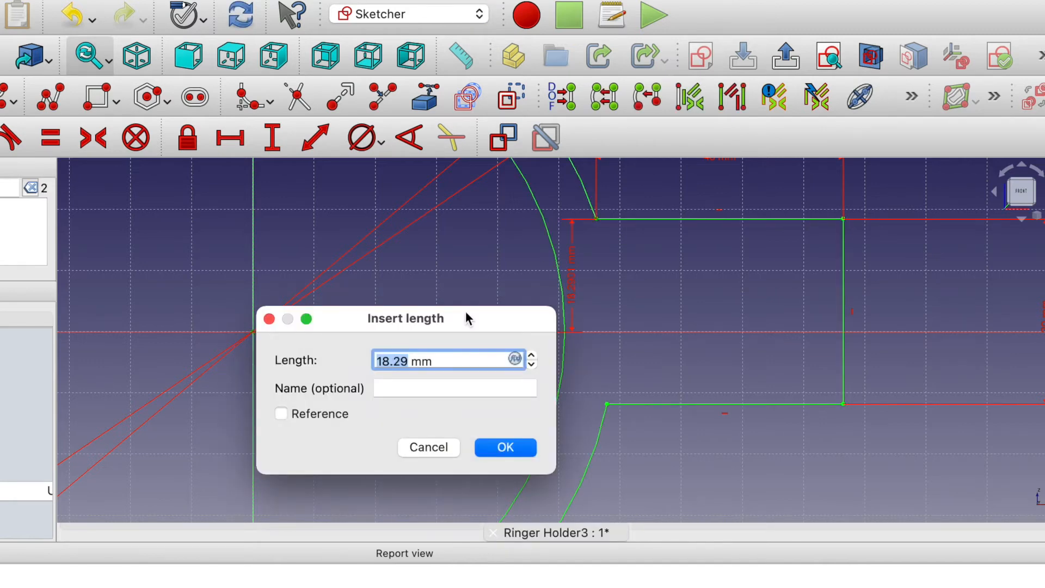
type("18")
key("Return")
key("v")
left_click(849, 320)
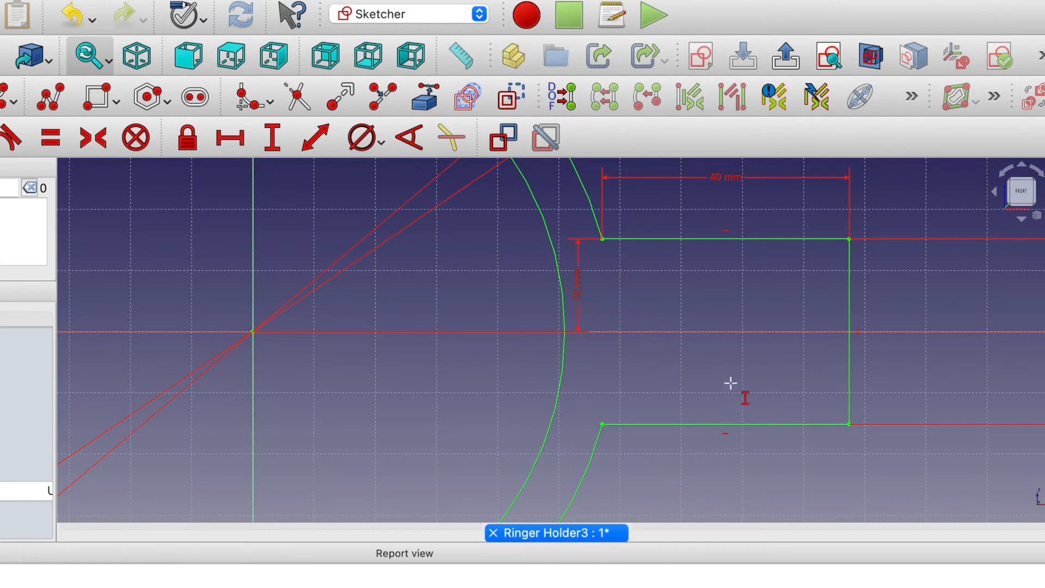
scroll(731, 383, "down", 5)
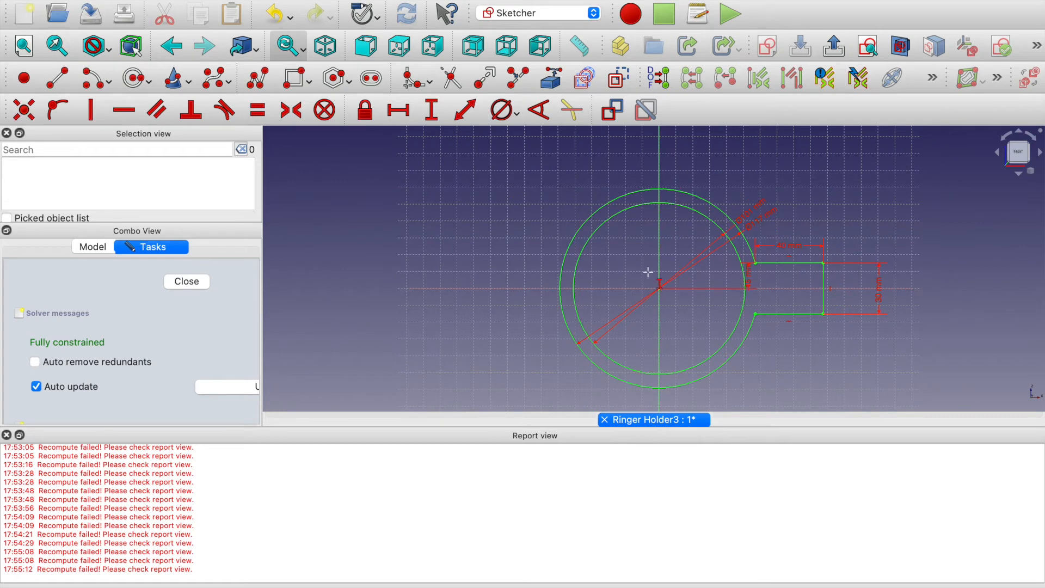
left_click(185, 283)
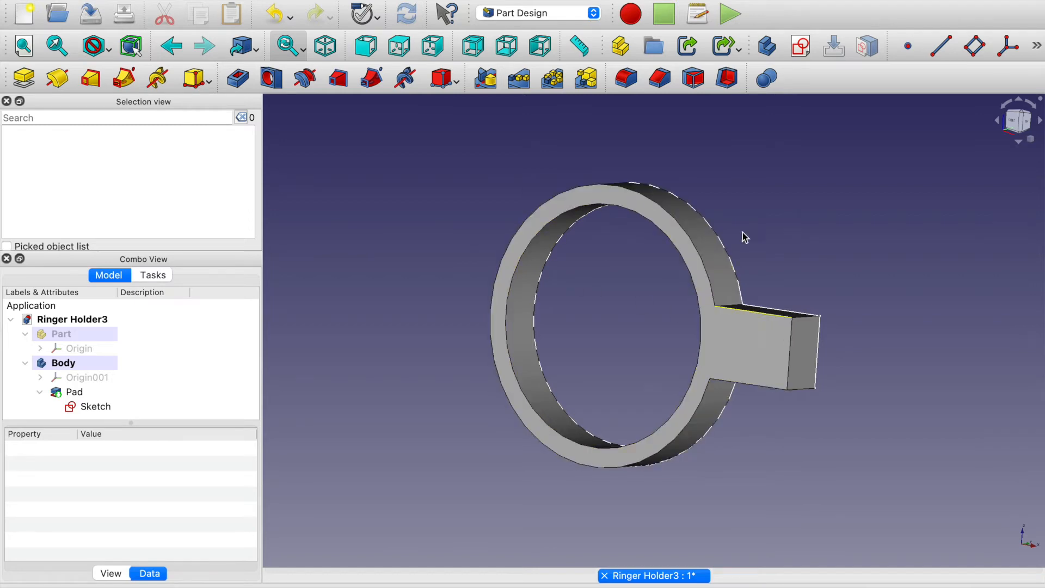
Start a sketch on the holder's front face and draw a circle centred on the origin within the ring's rim.
left_click(750, 354)
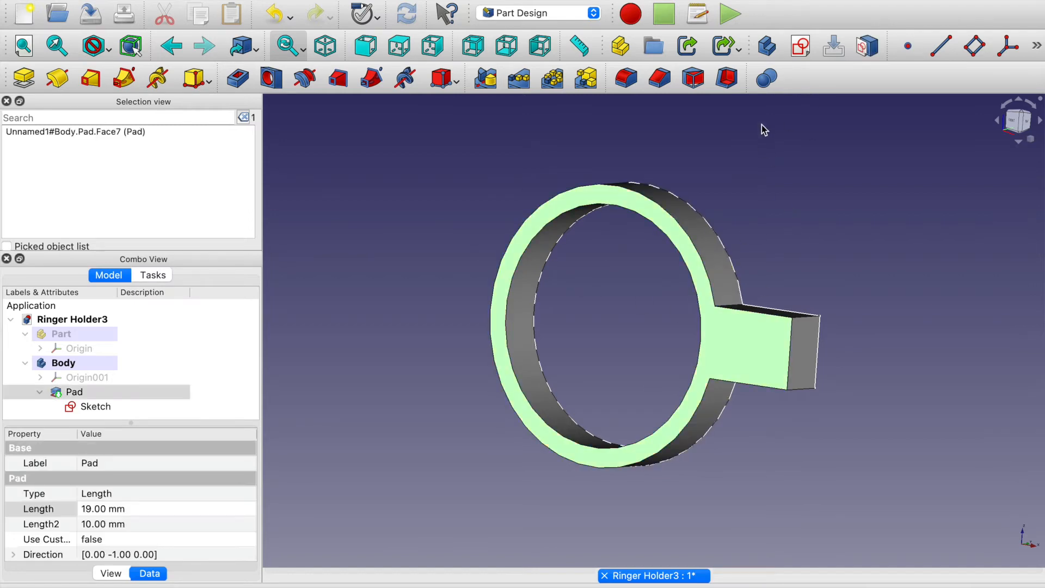
left_click(800, 45)
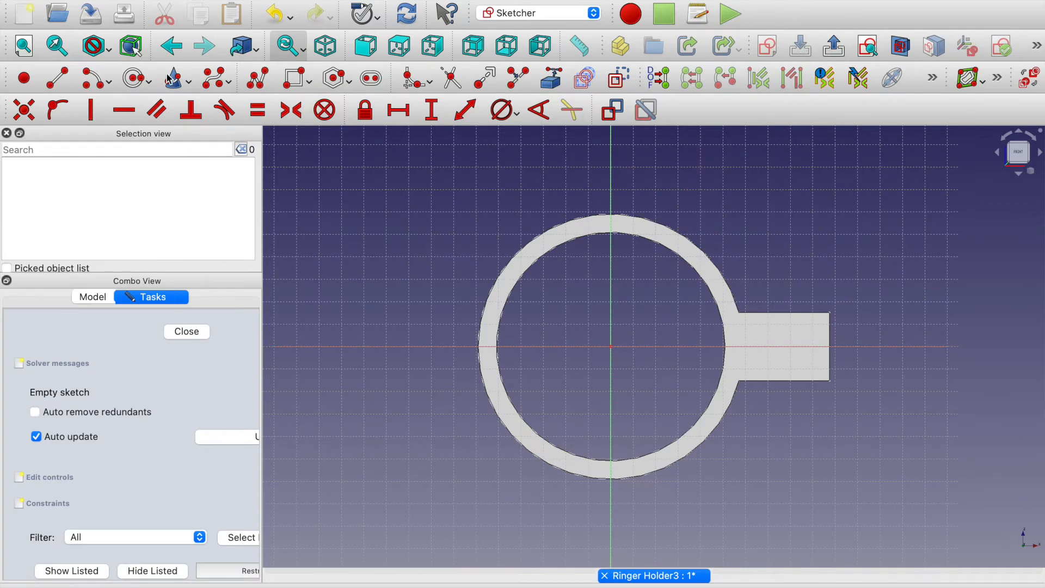
left_click(134, 79)
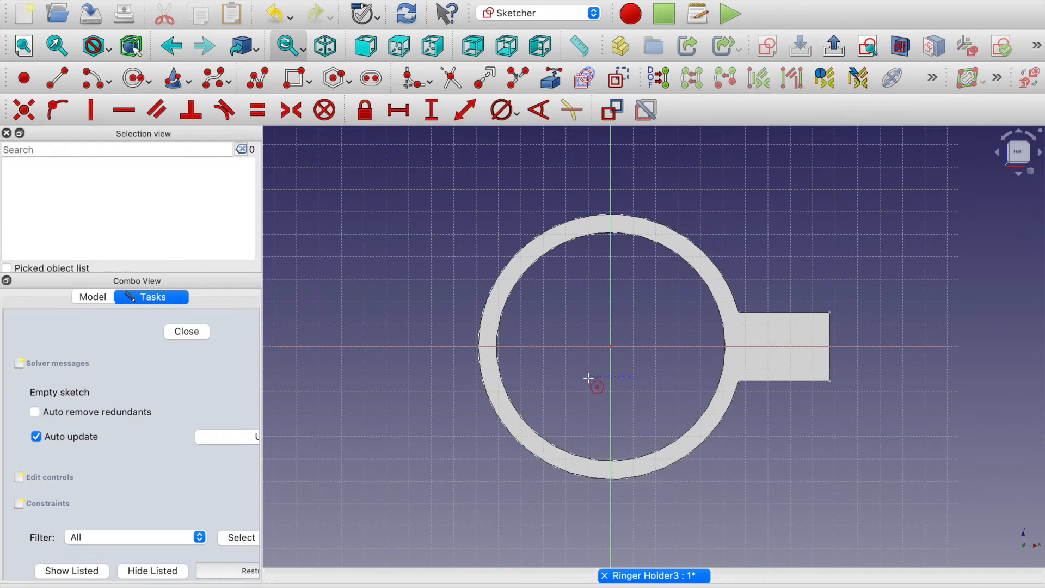
left_click(610, 345)
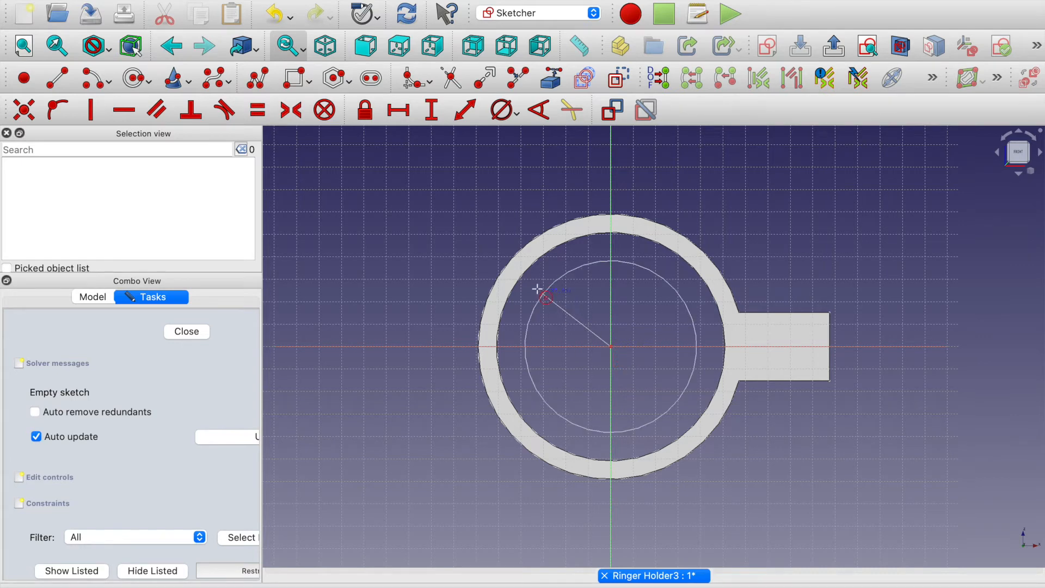
left_click(518, 265)
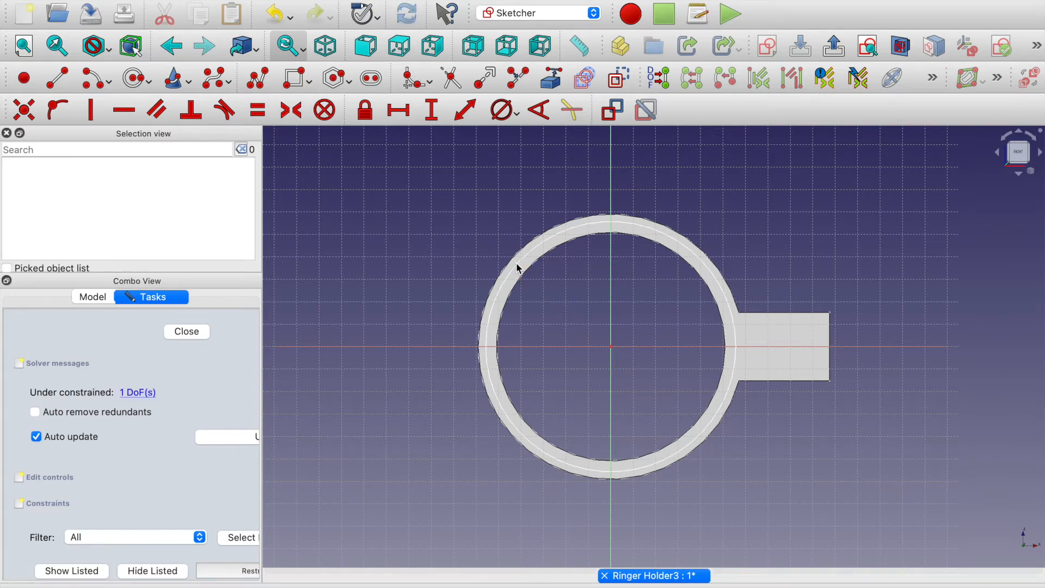
Constrain the new circle's diameter to 114 mm and close the sketch.
left_click(515, 113)
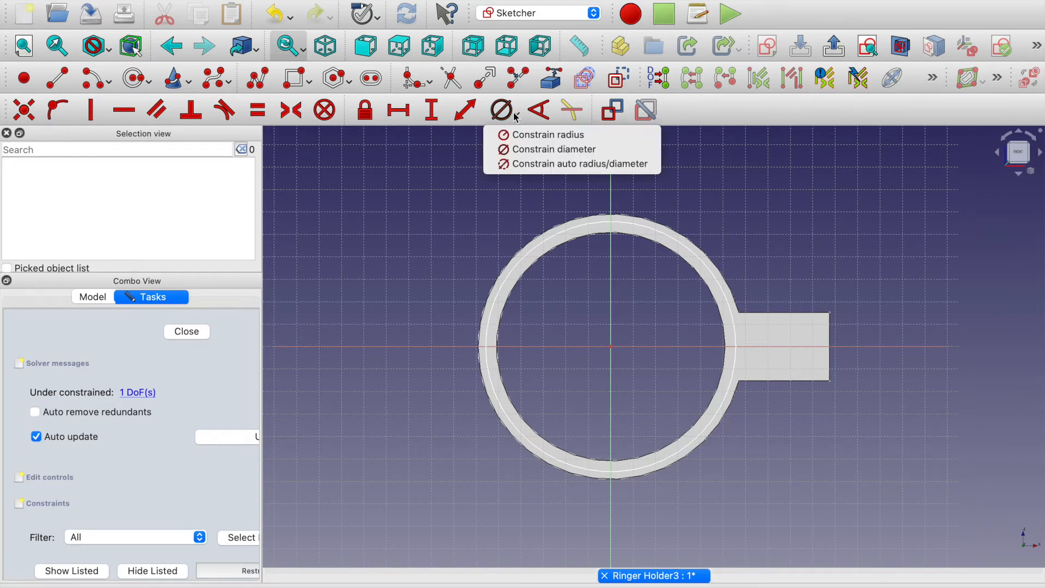
left_click(546, 145)
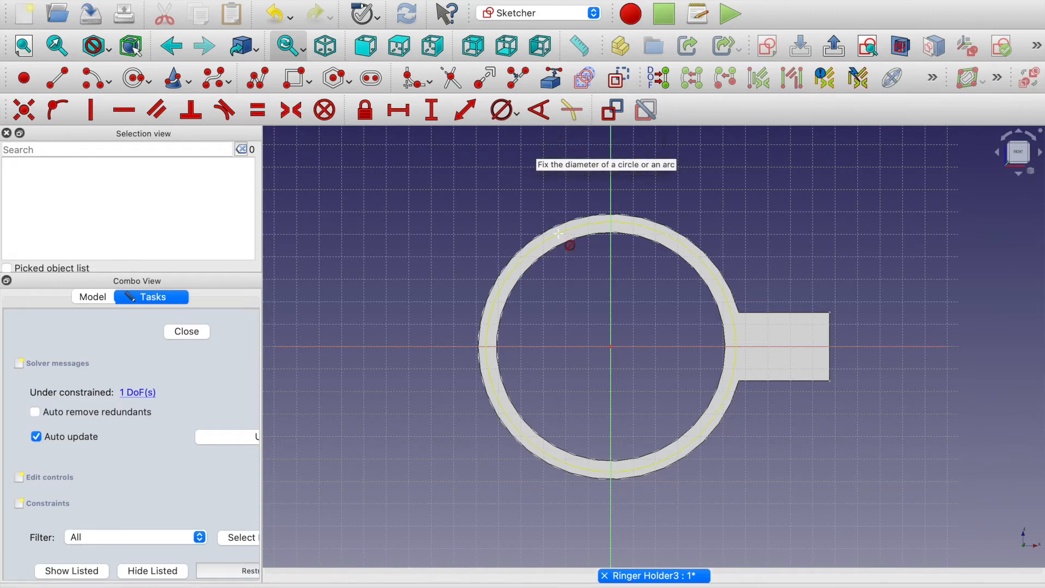
left_click(558, 234)
type("110")
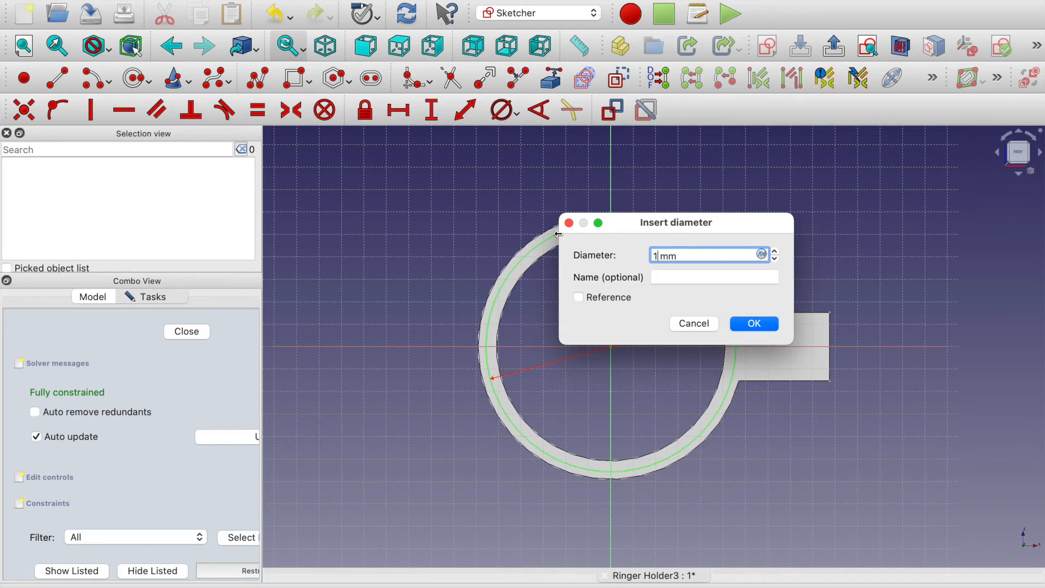
key("Return")
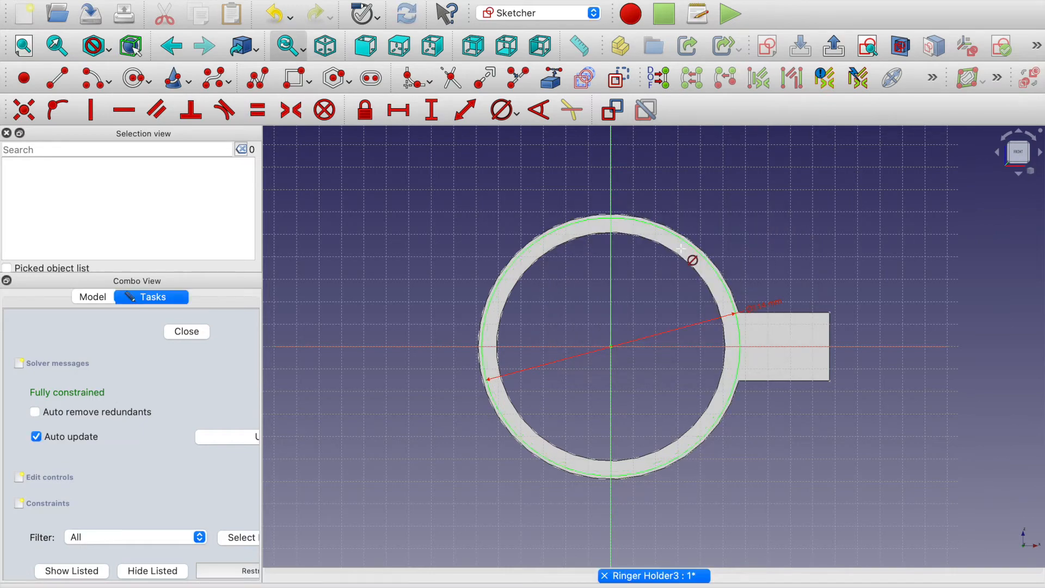
scroll(680, 249, "up", 5)
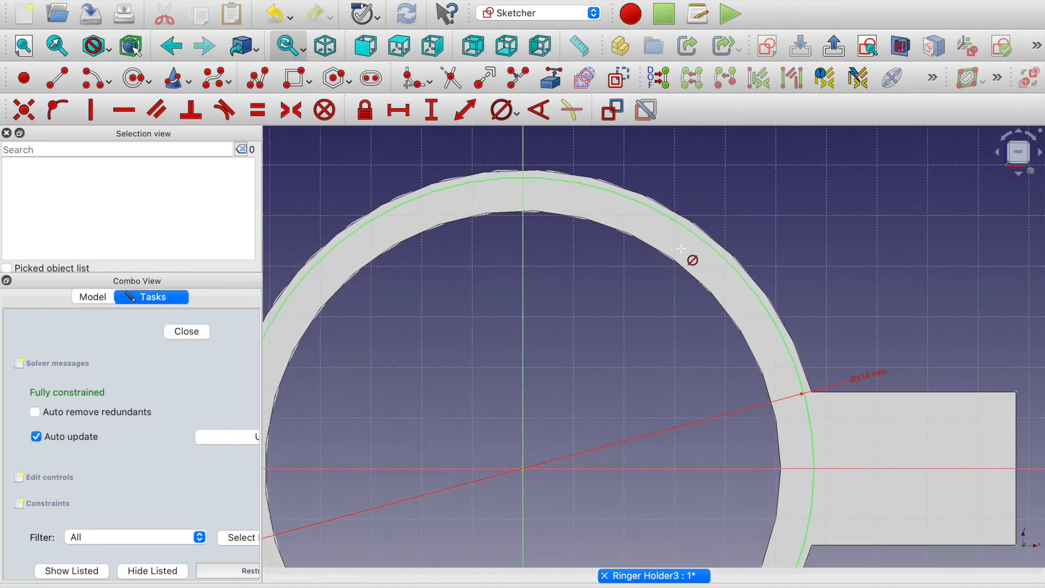
scroll(681, 249, "down", 3)
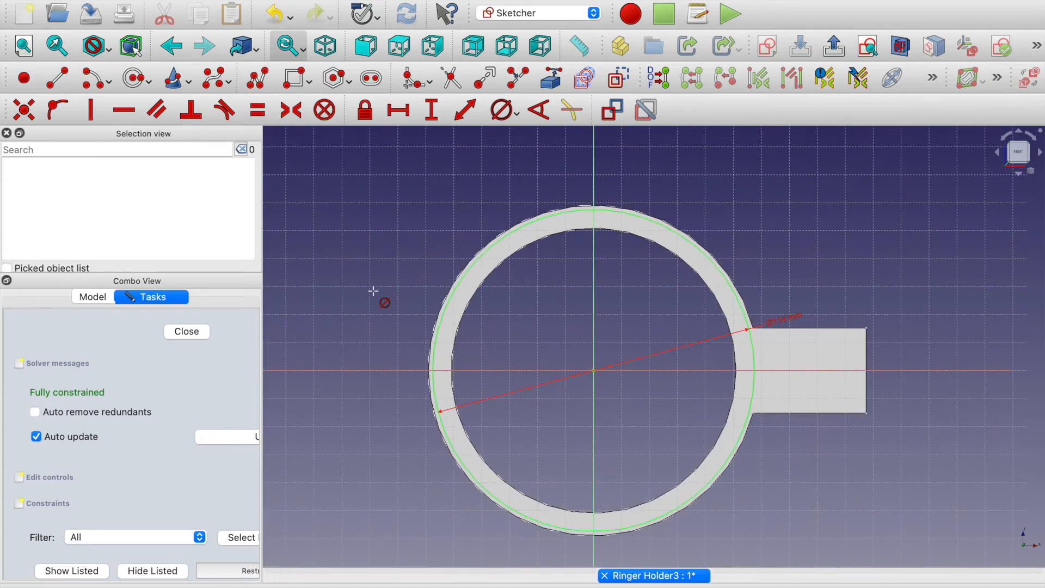
left_click(186, 332)
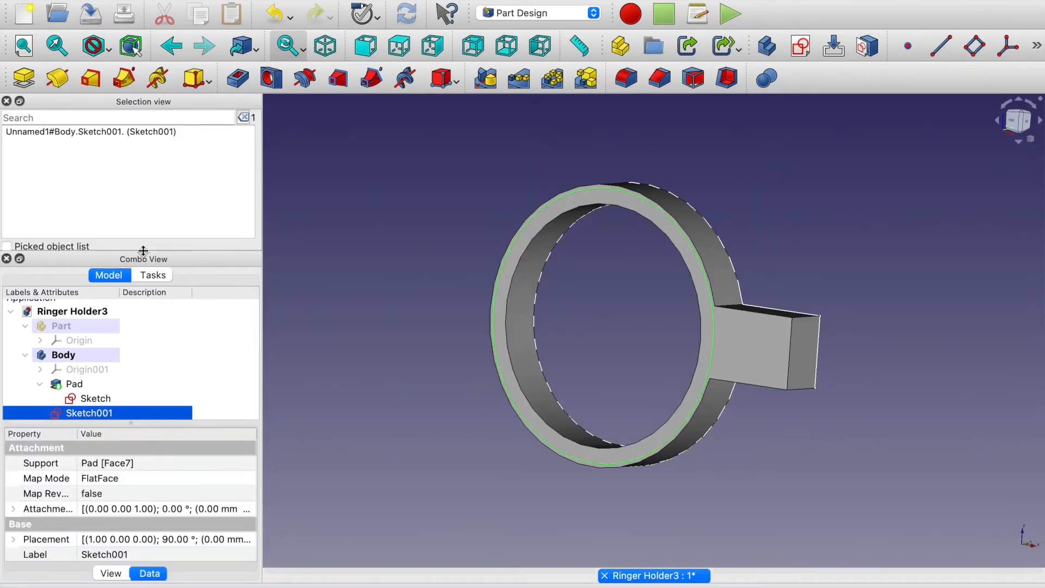
Pocket the circle sketch 10 mm deep into the ring's front face.
left_click(238, 80)
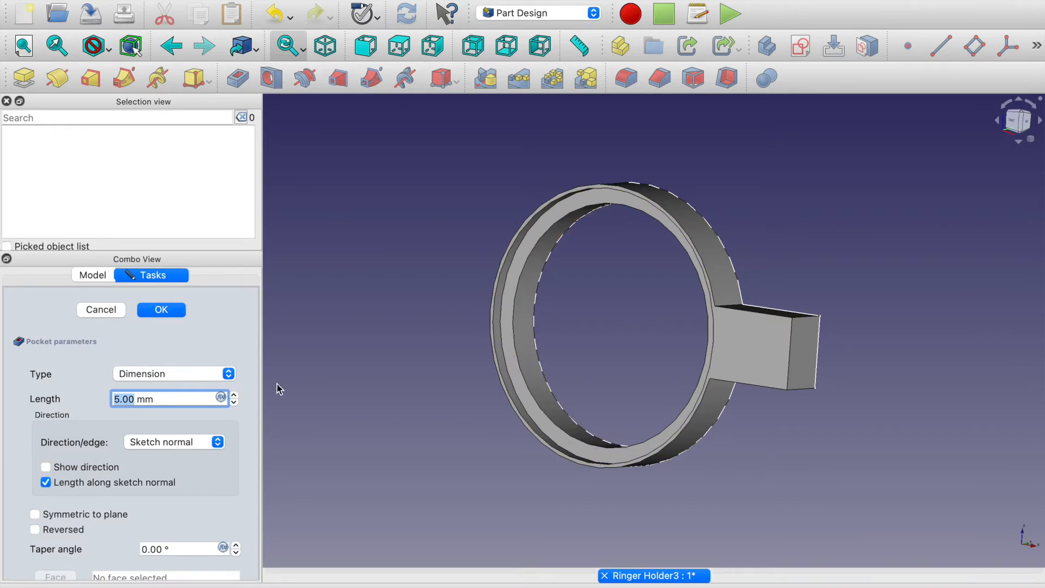
type("10")
key("Return")
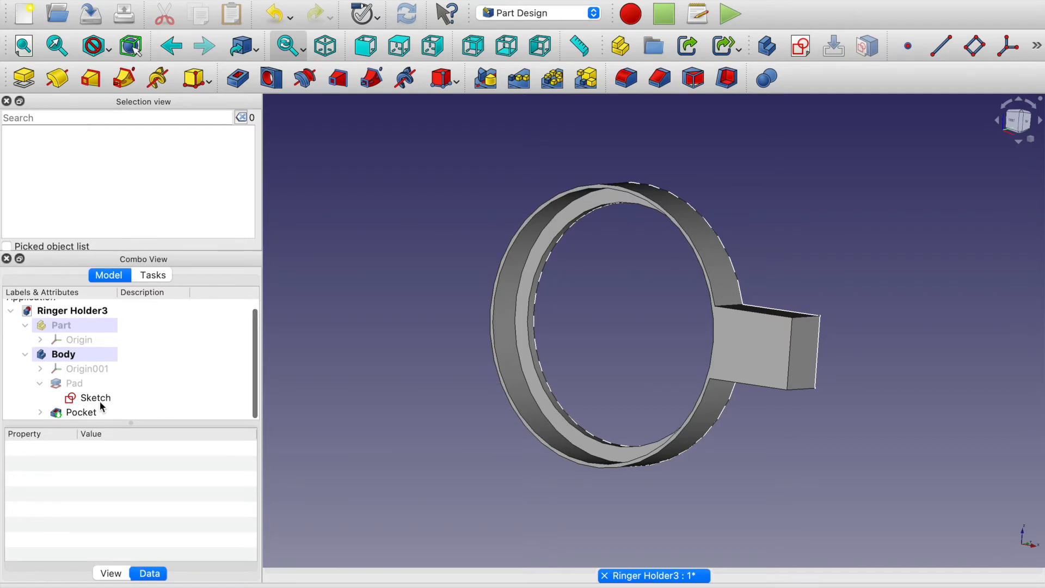
Open the sketch under the ring's recess pocket for editing.
left_click_drag(110, 423, 86, 494)
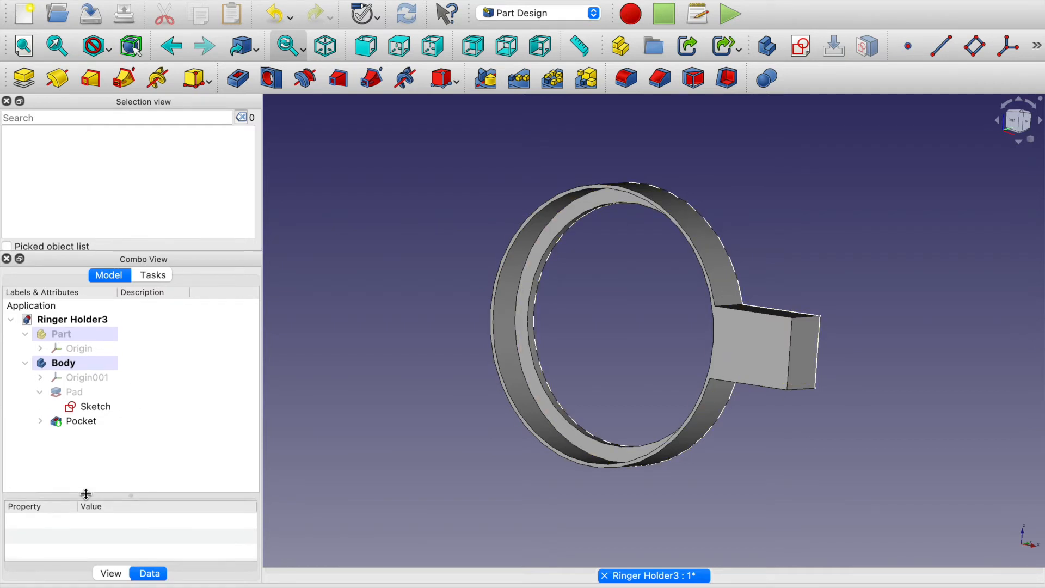
left_click(40, 421)
left_click(89, 437)
right_click(89, 438)
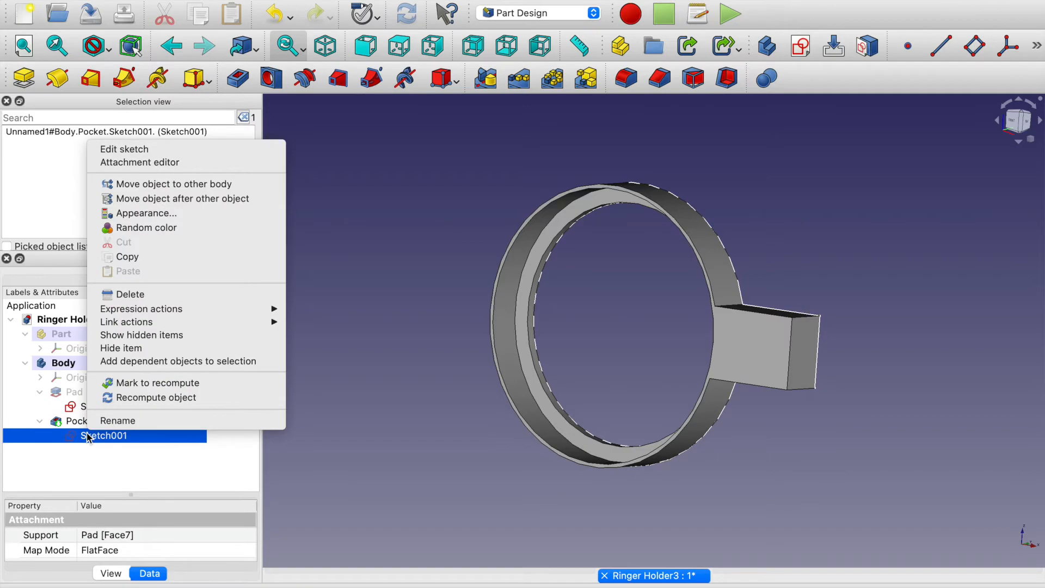
left_click(125, 150)
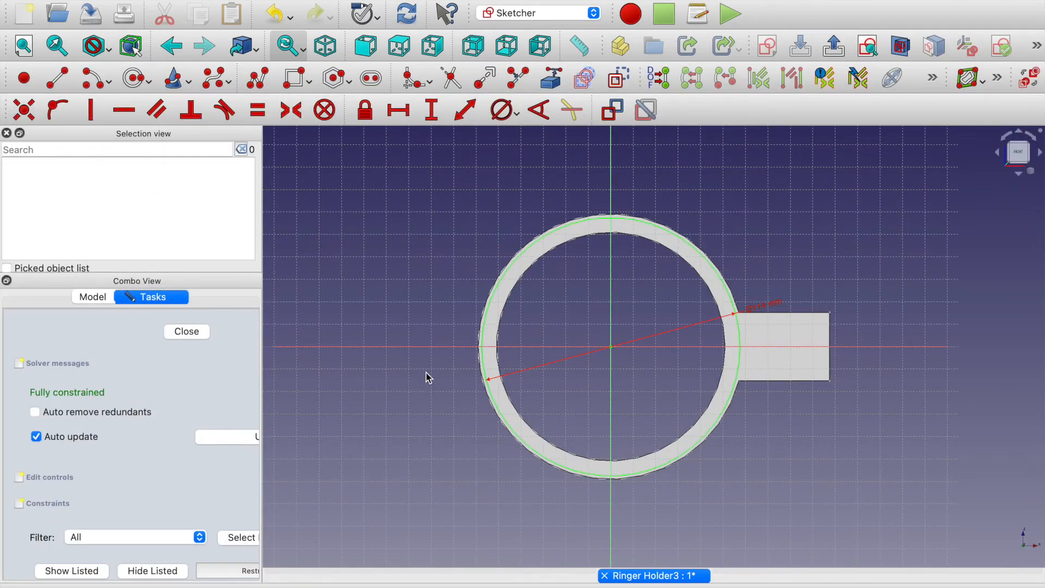
Draw a three-sided polyline outside the ring opposite the arm, with both horizontal lines ending on the recess circle.
scroll(427, 377, "up", 5)
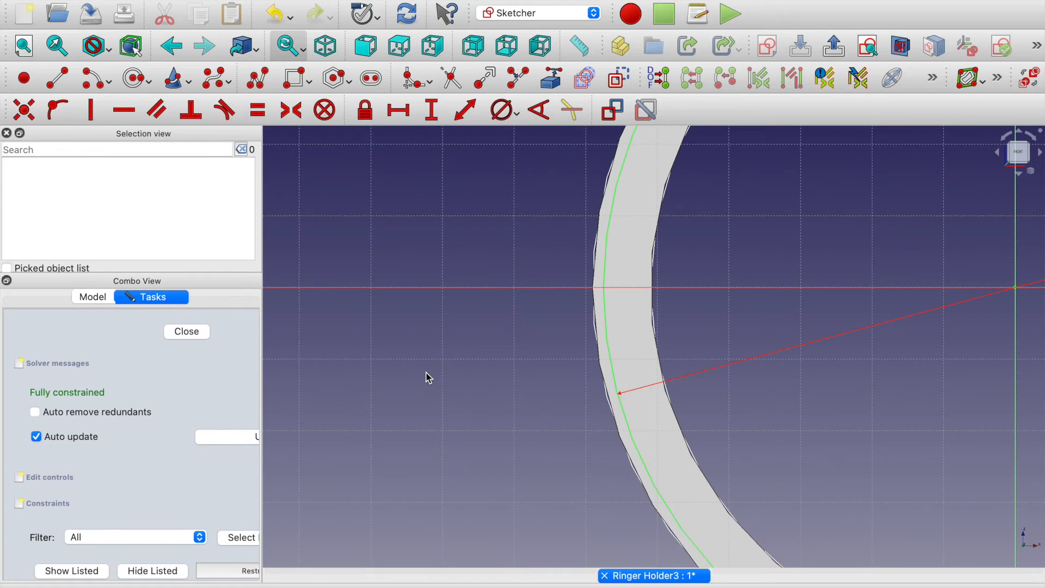
scroll(427, 377, "down", 2)
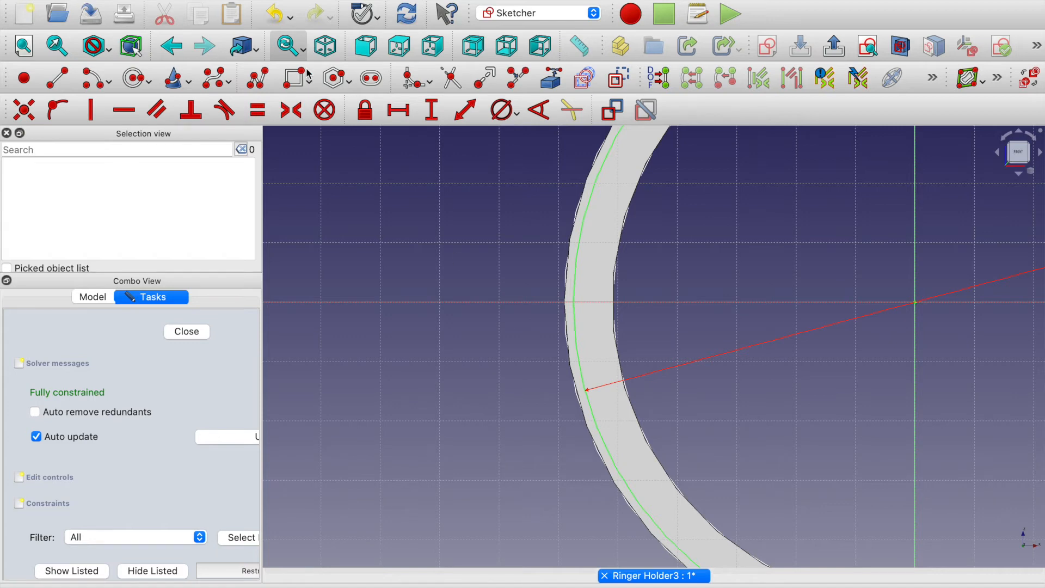
left_click(259, 79)
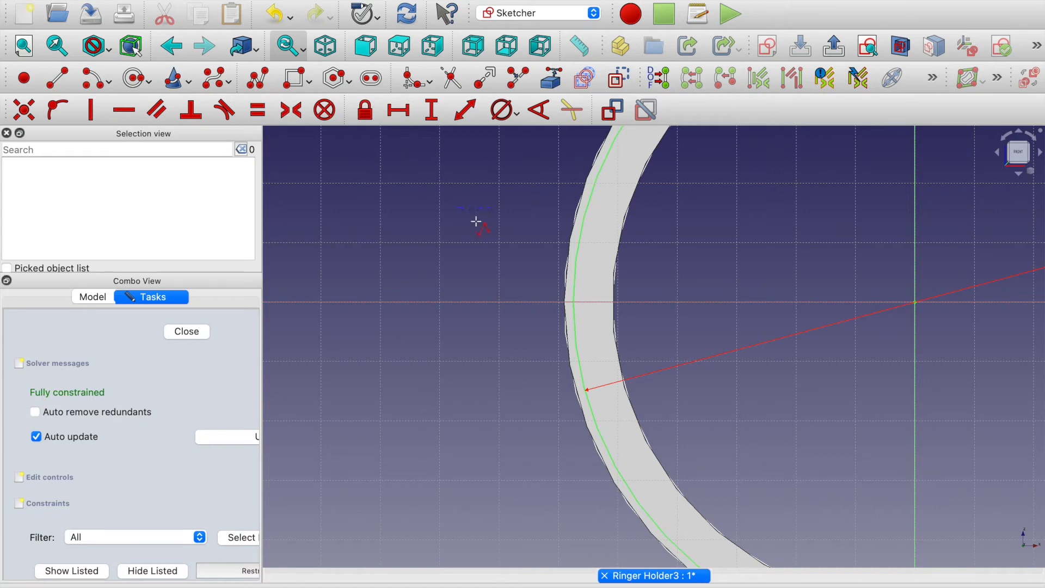
left_click(575, 219)
left_click(430, 216)
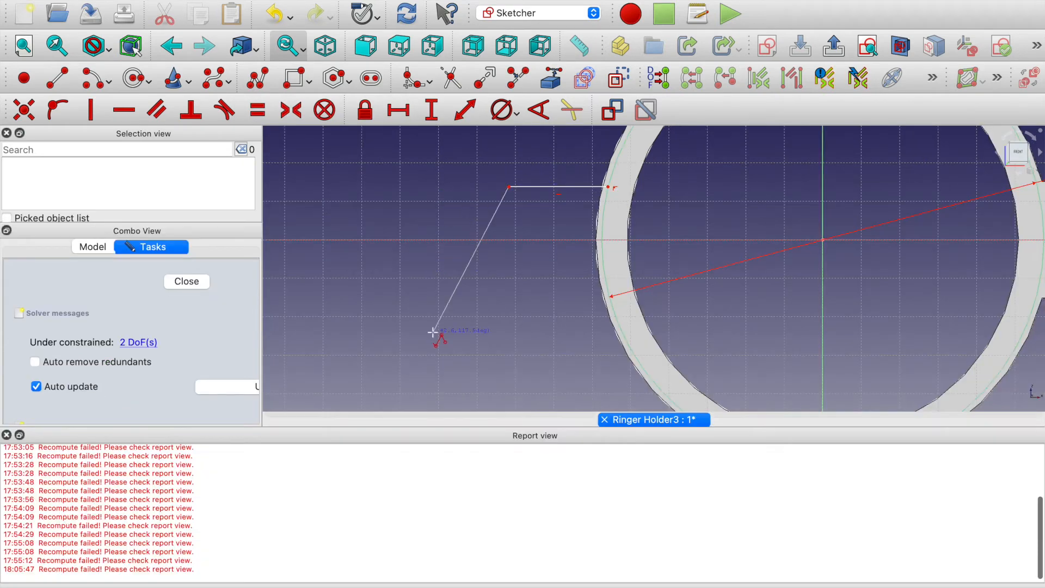
left_click(508, 294)
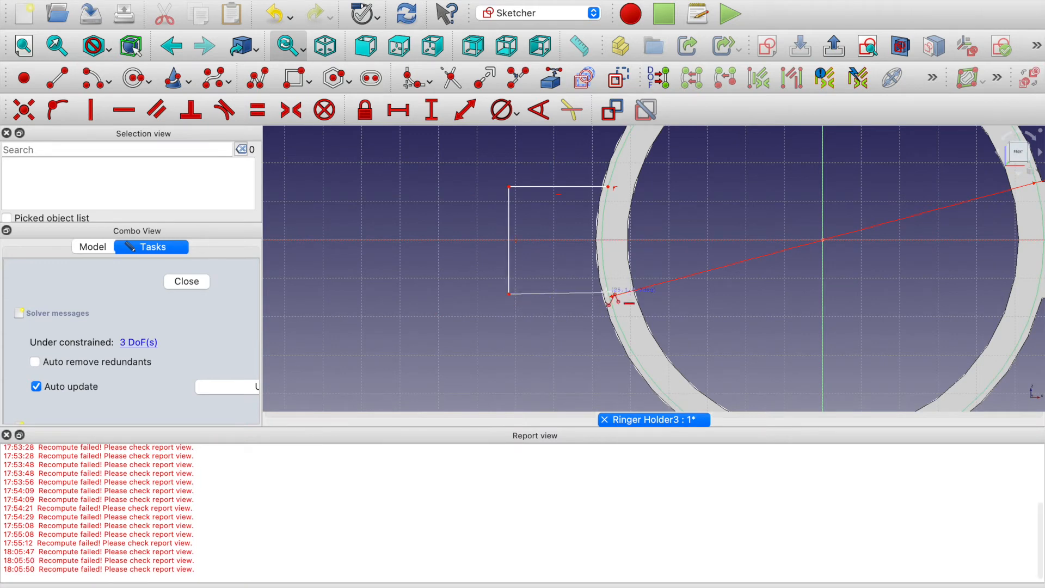
left_click(607, 293)
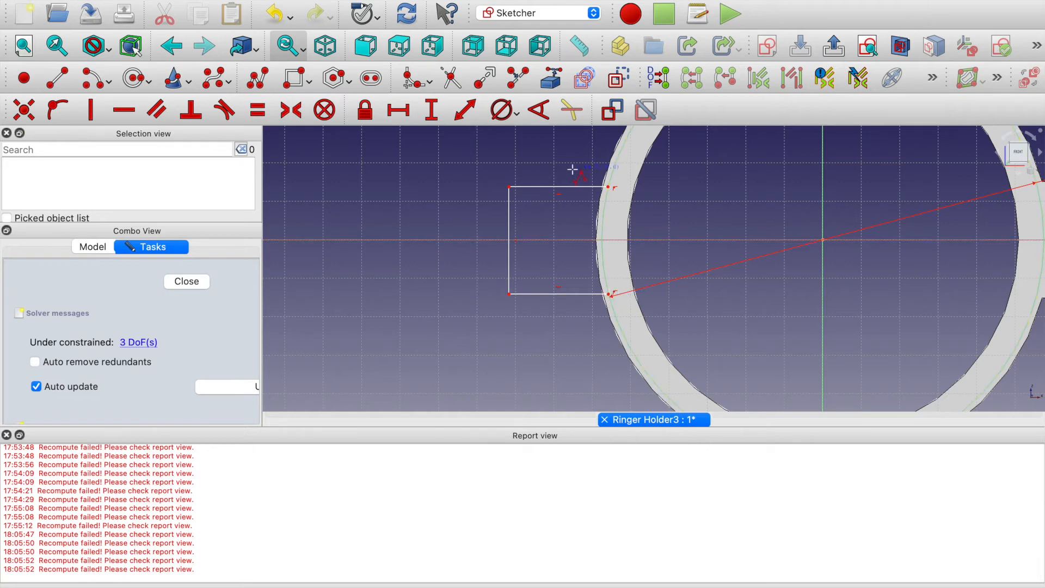
Constrain the polyline's vertical side to a length of 40 mm.
left_click(431, 111)
left_click(508, 211)
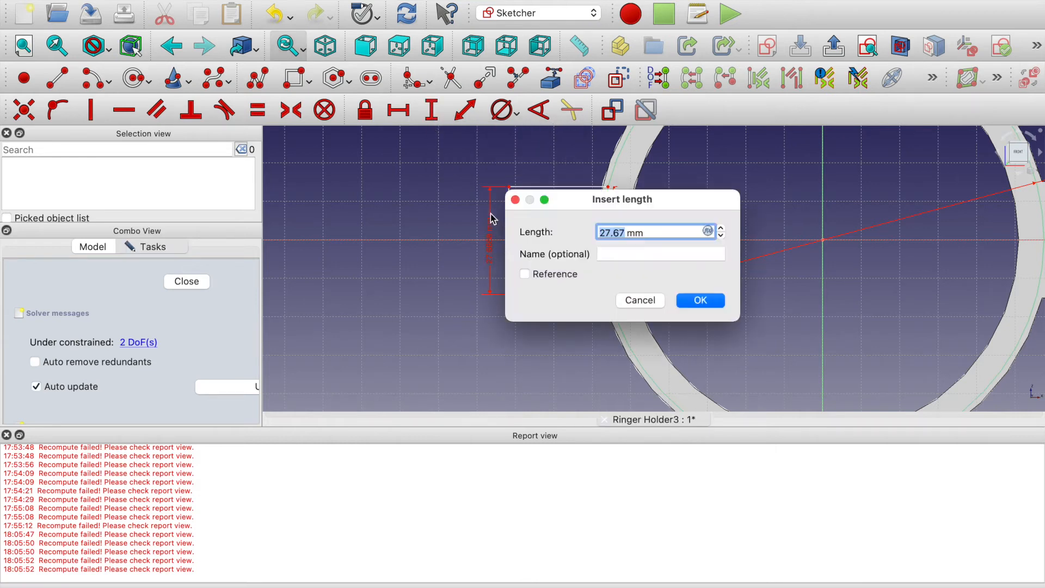
type("40")
key("Return")
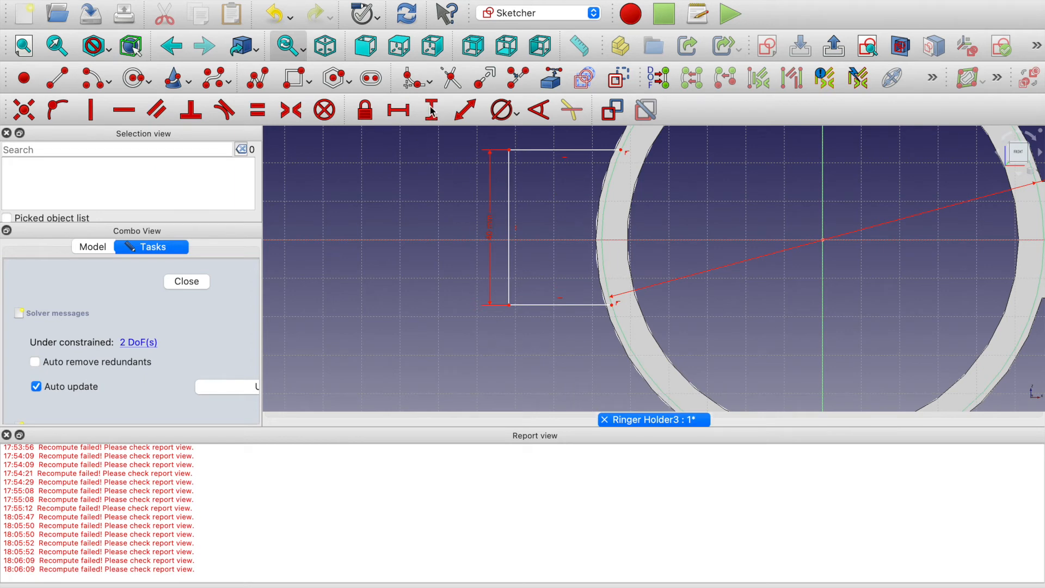
Set the vertical distance between the polyline's upper outer corner and the origin to 20 mm, and move that dimension clear of the other.
left_click(509, 151)
scroll(751, 248, "up", 1)
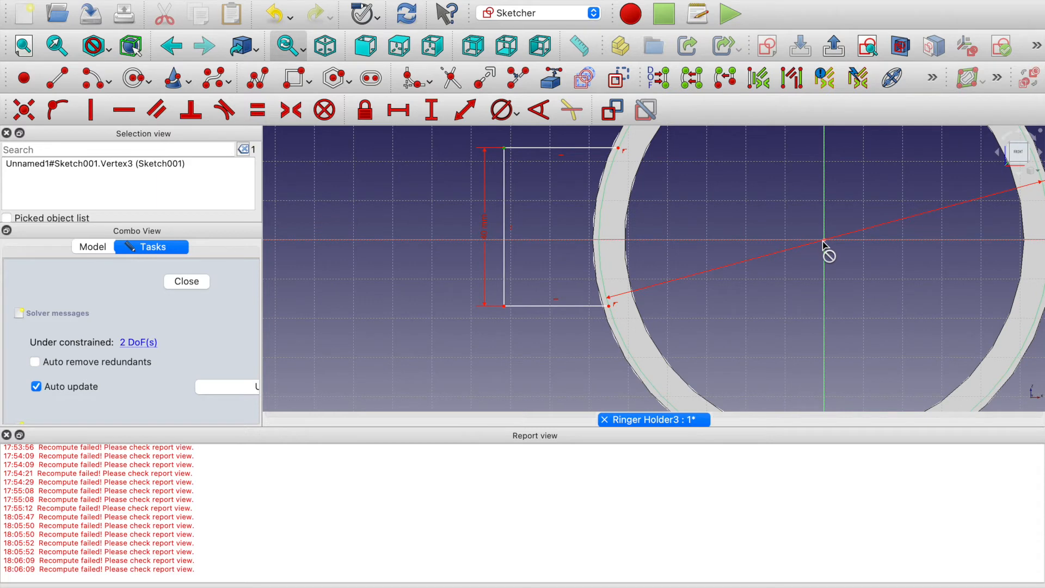
scroll(825, 235, "up", 1)
scroll(825, 235, "up", 2)
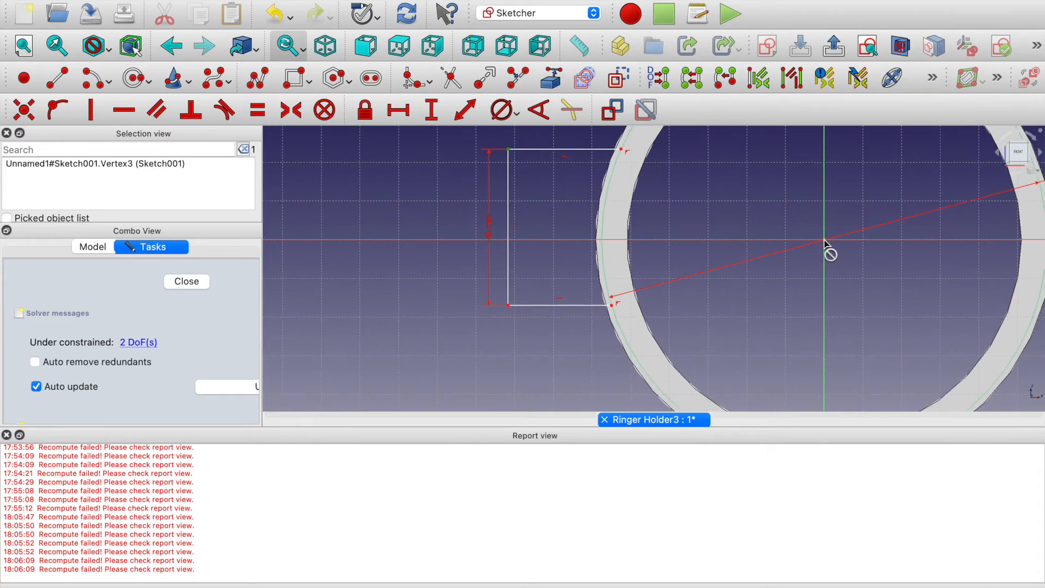
left_click(825, 240)
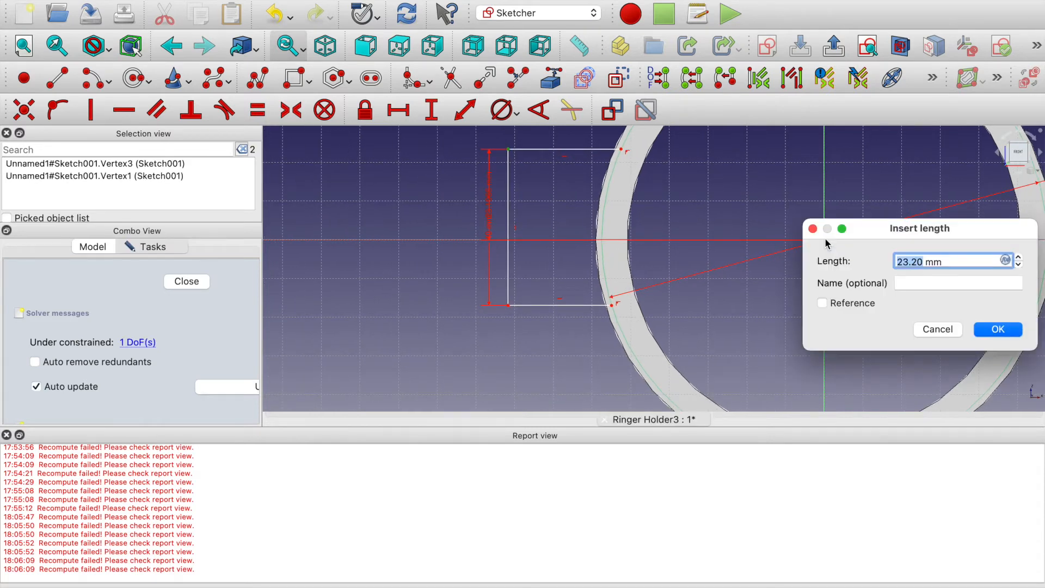
type("20")
key("Return")
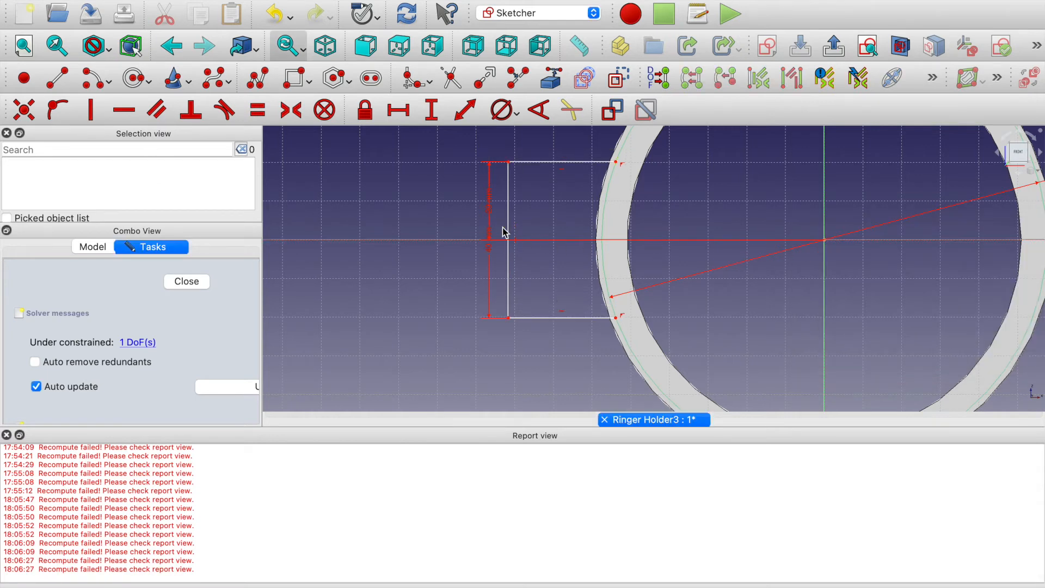
left_click_drag(491, 209, 428, 207)
Trim away the recess circle's arc between the two horizontal lines and close the sketch.
left_click(454, 73)
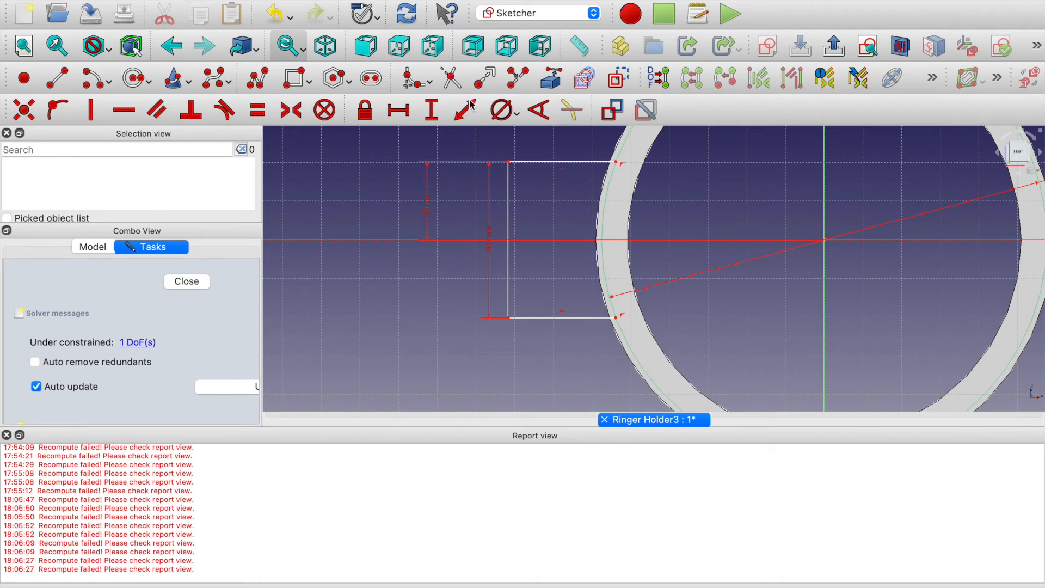
left_click(608, 195)
left_click(186, 282)
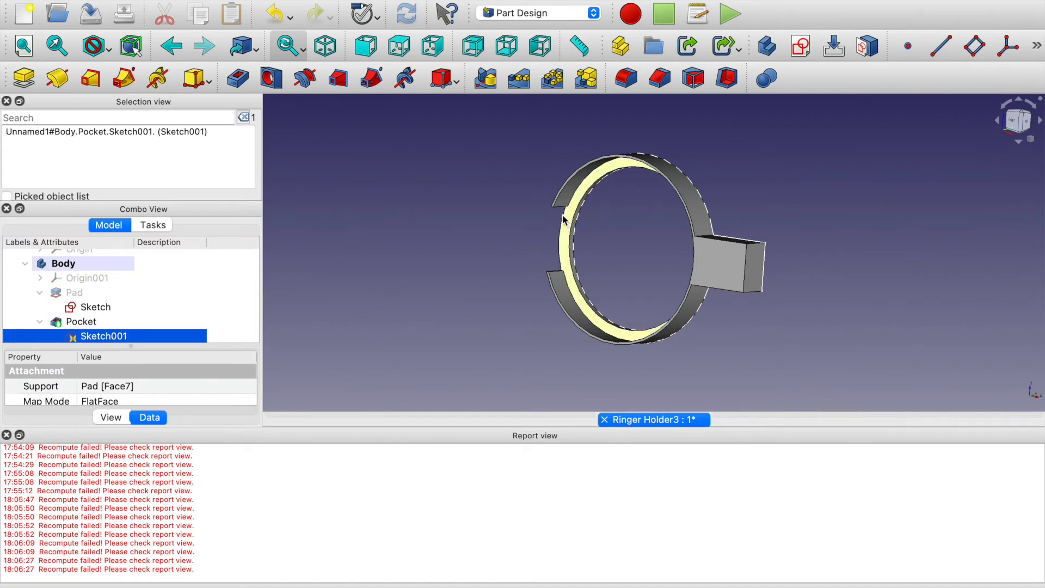
Start a new sketch on the end face of the holder's arm.
middle_click_drag(611, 261, 670, 190)
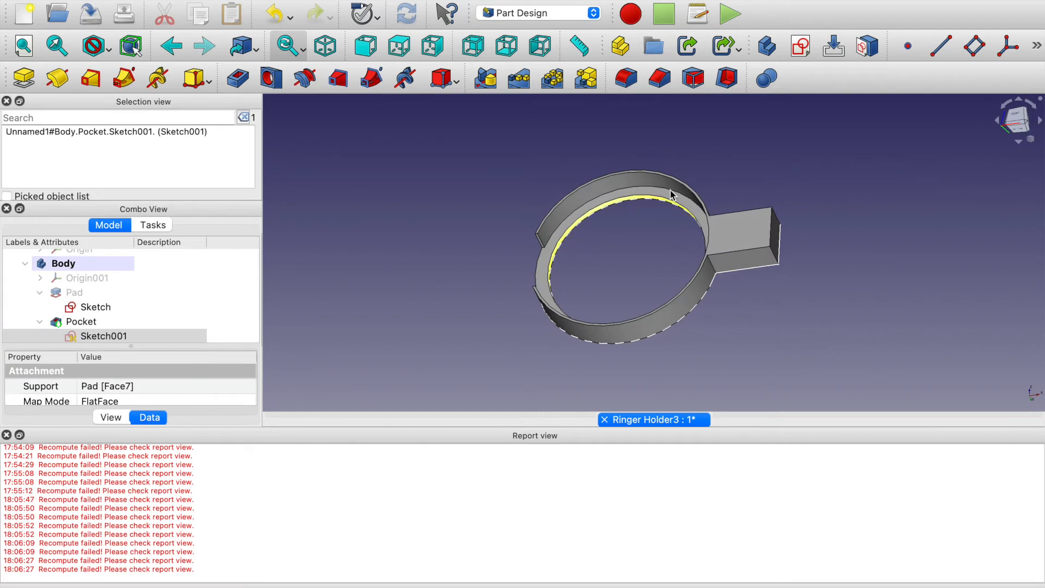
middle_click_drag(669, 267, 735, 300)
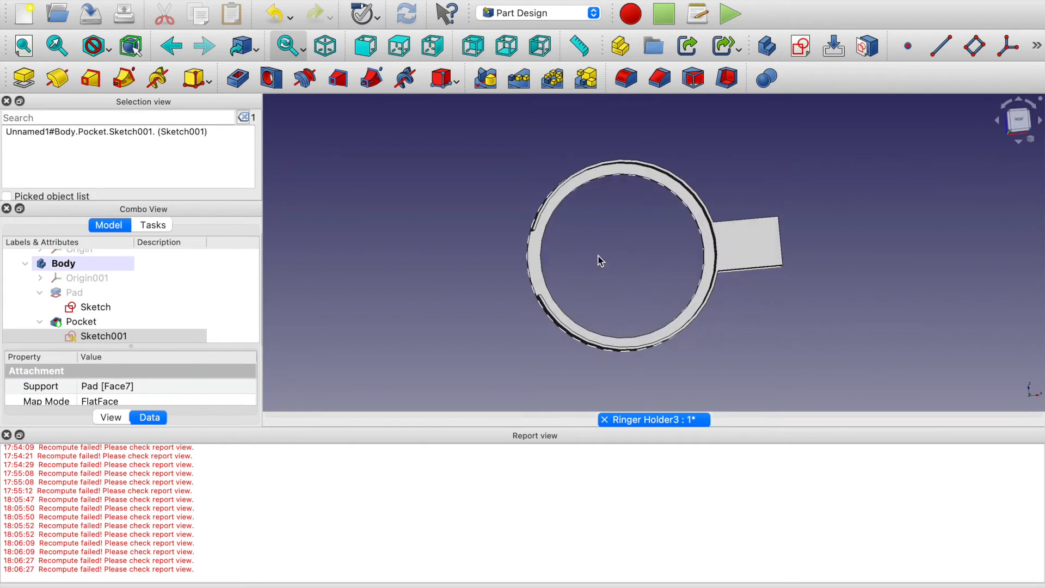
middle_click_drag(551, 246, 523, 244)
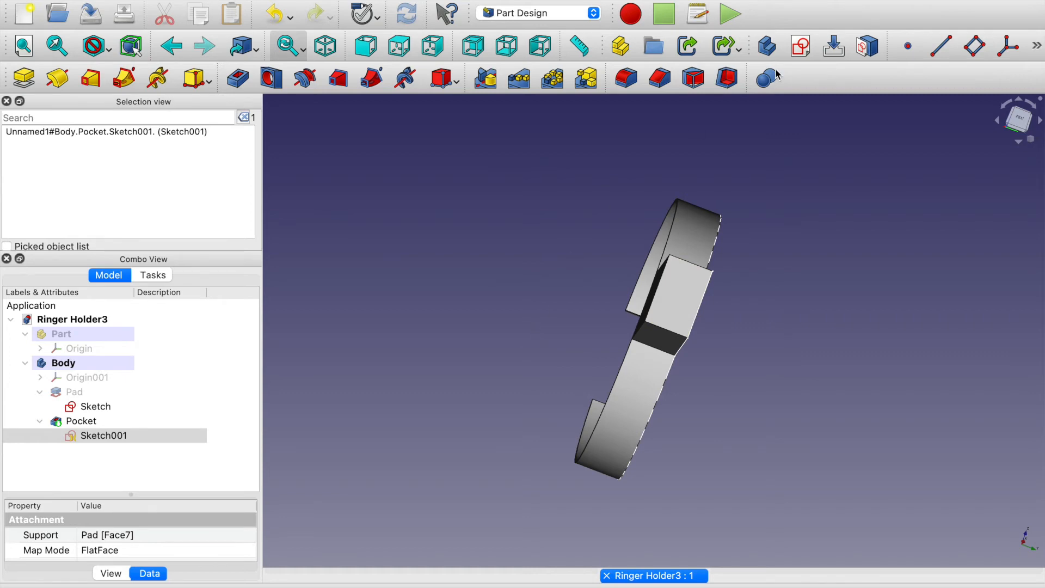
left_click(687, 299)
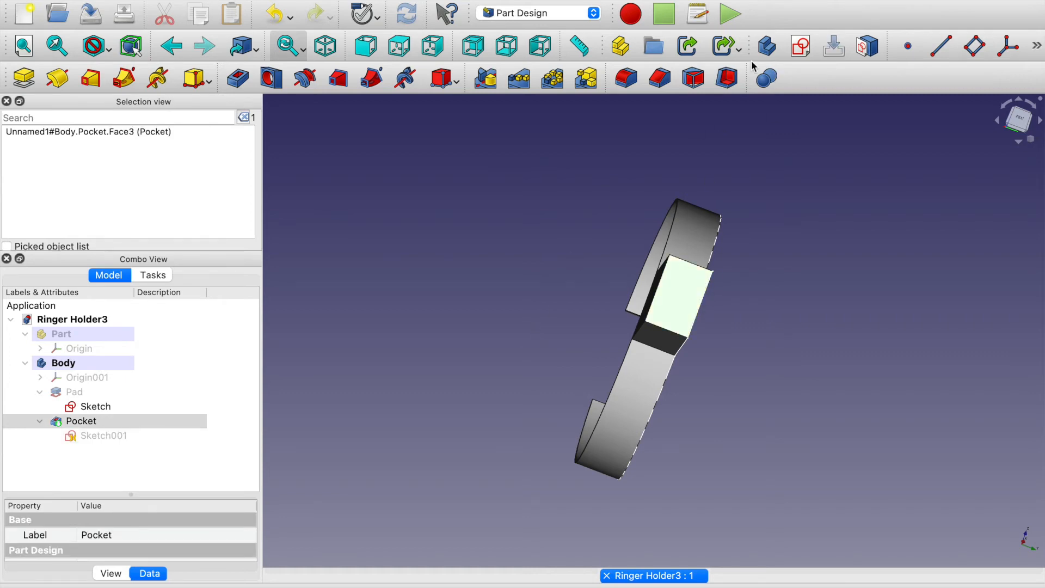
left_click(802, 47)
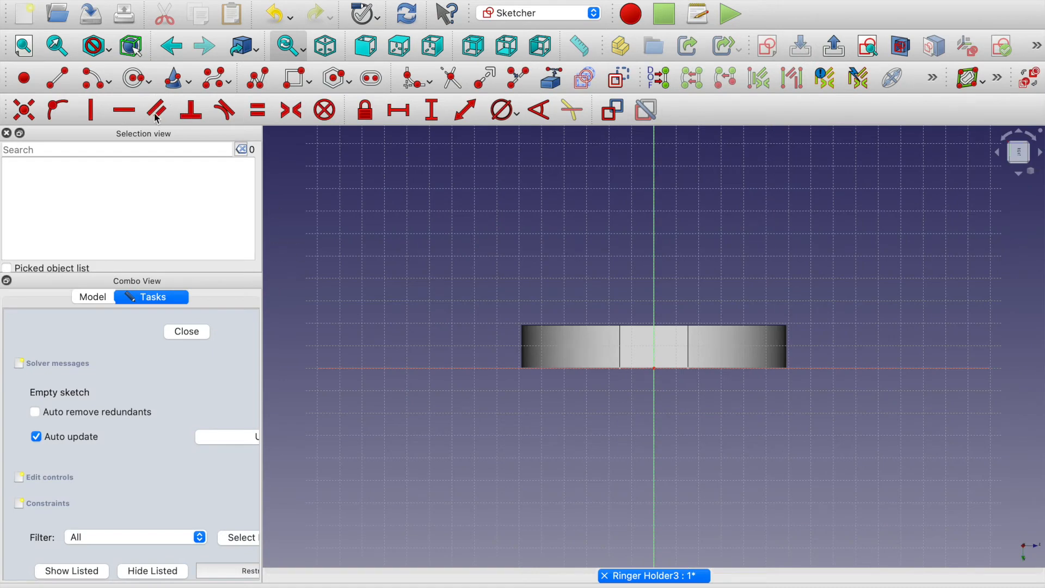
Draw a circle on the vertical axis in the middle of the arm's end face and pocket it into the arm.
left_click(135, 77)
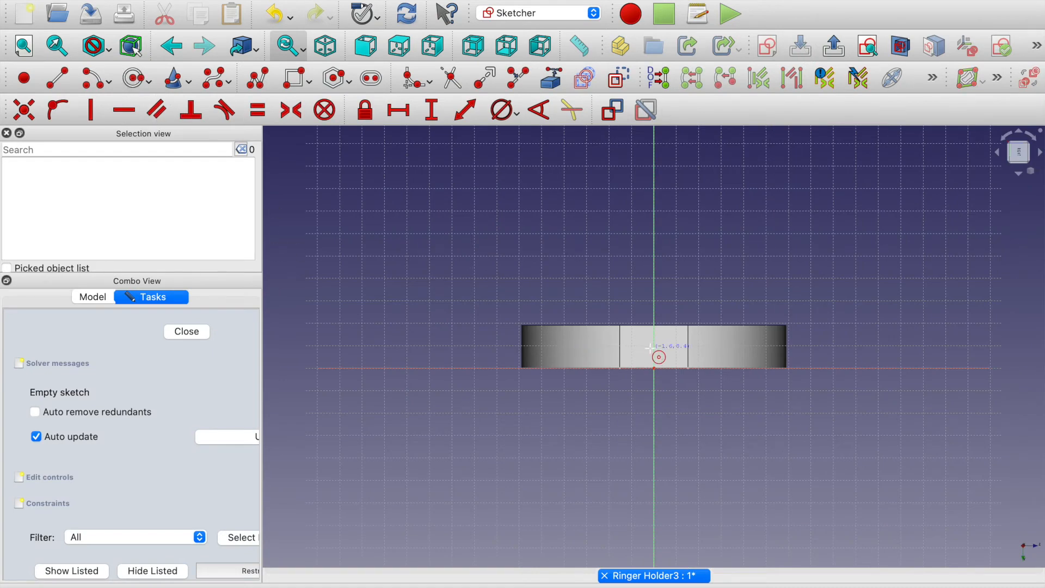
left_click(653, 346)
left_click(638, 345)
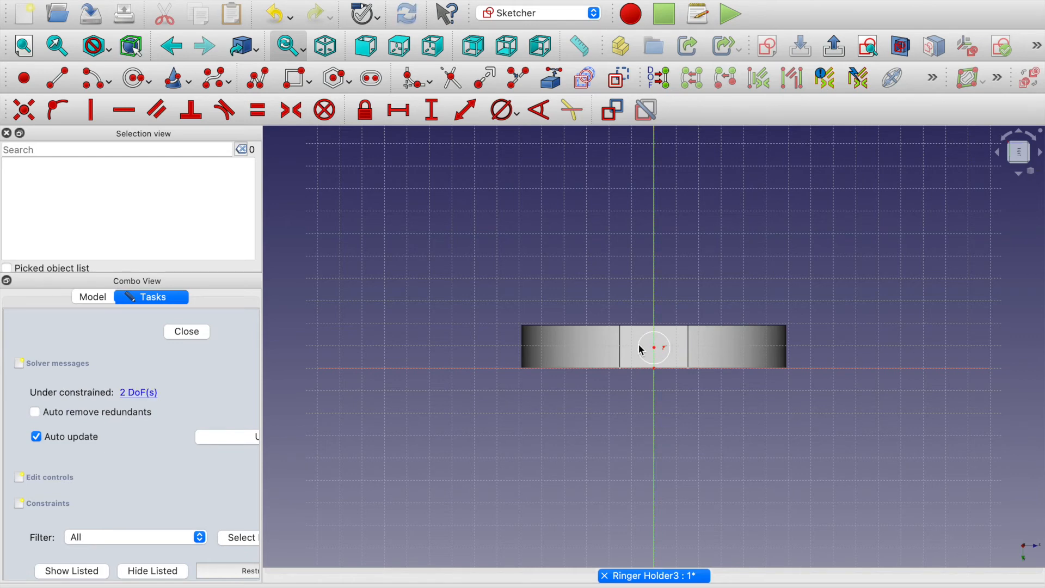
left_click(188, 332)
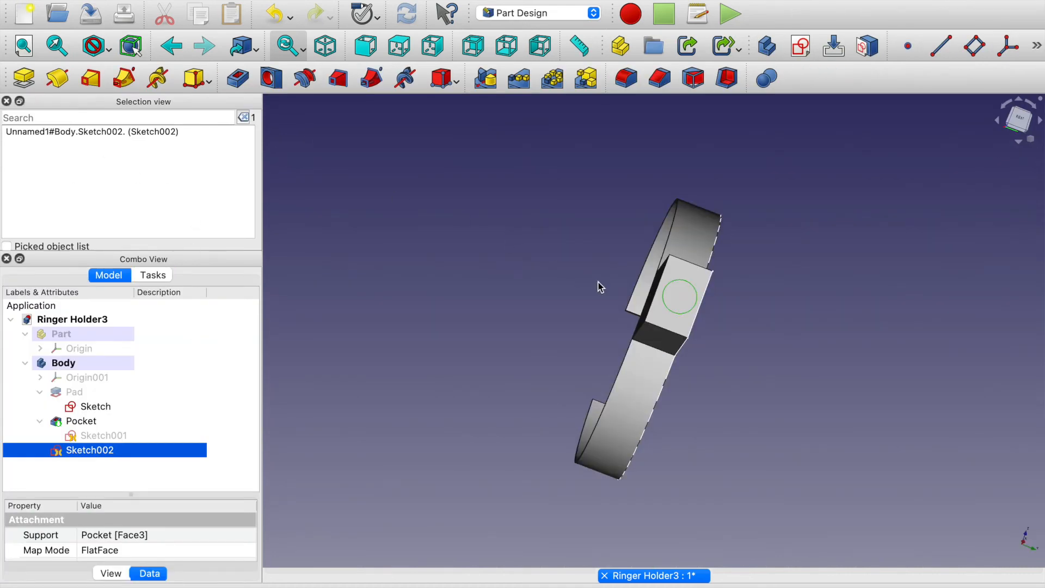
scroll(630, 304, "up", 1)
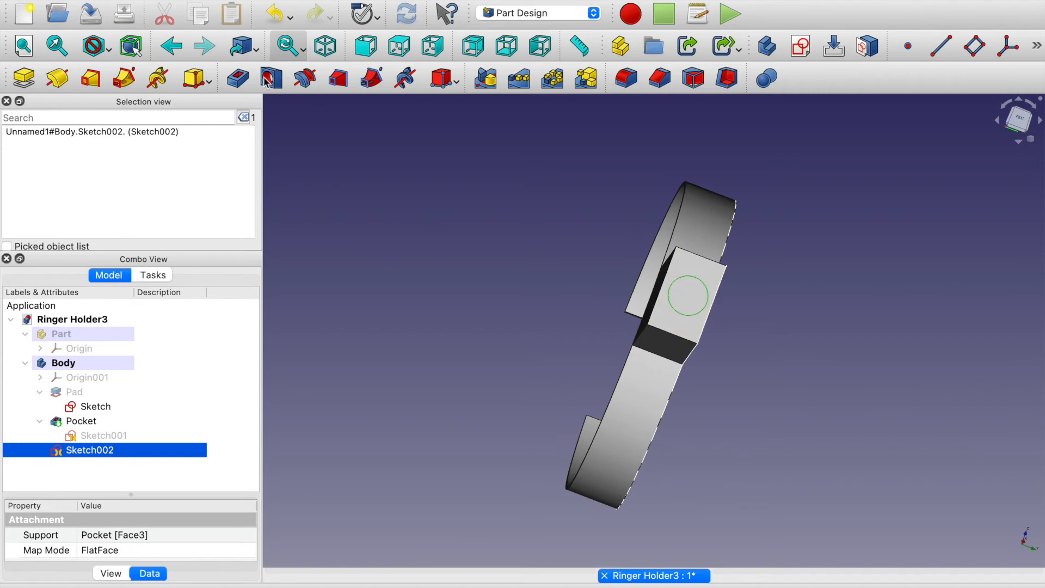
left_click(237, 80)
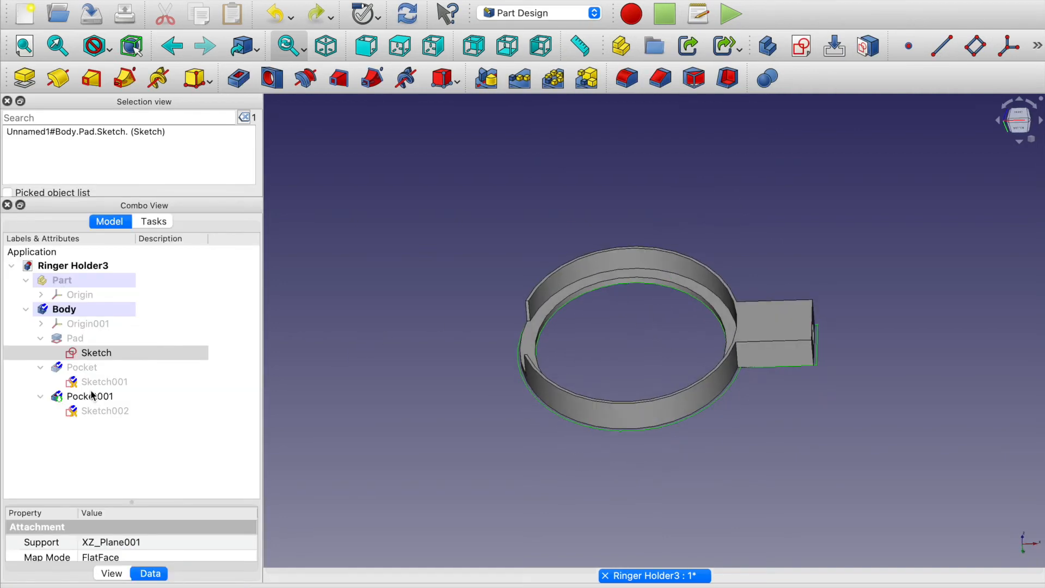
Open the pad's base sketch for editing and move the outer circle's diameter dimension away from the inner one.
right_click(101, 354)
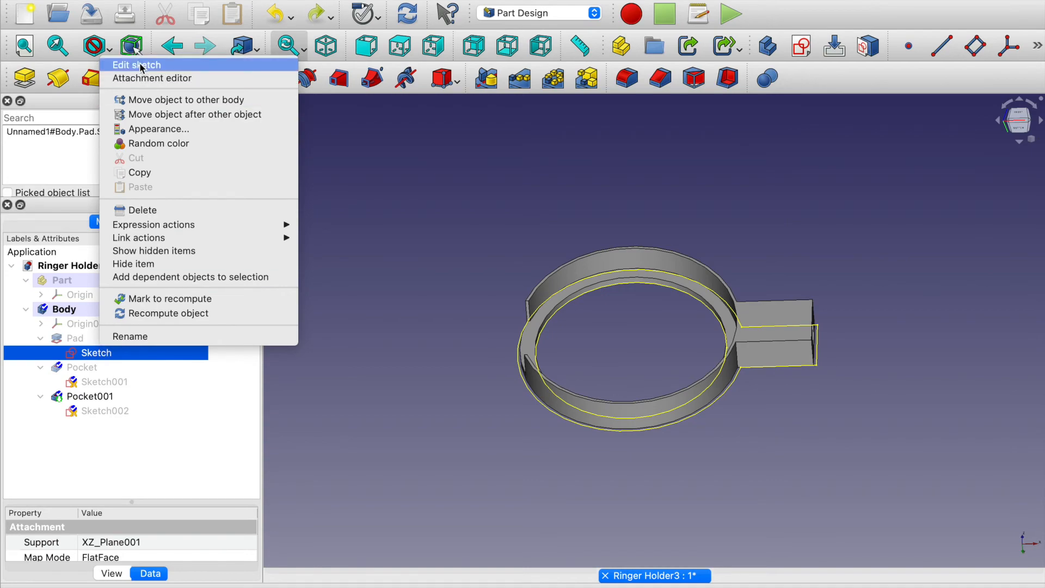
left_click(141, 65)
scroll(752, 430, "up", 3)
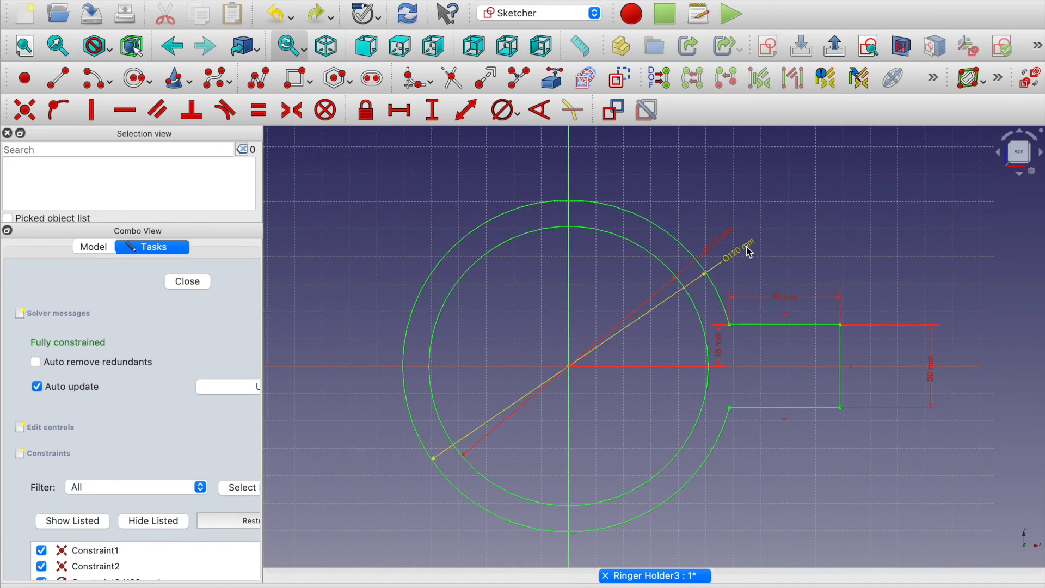
left_click_drag(750, 250, 797, 240)
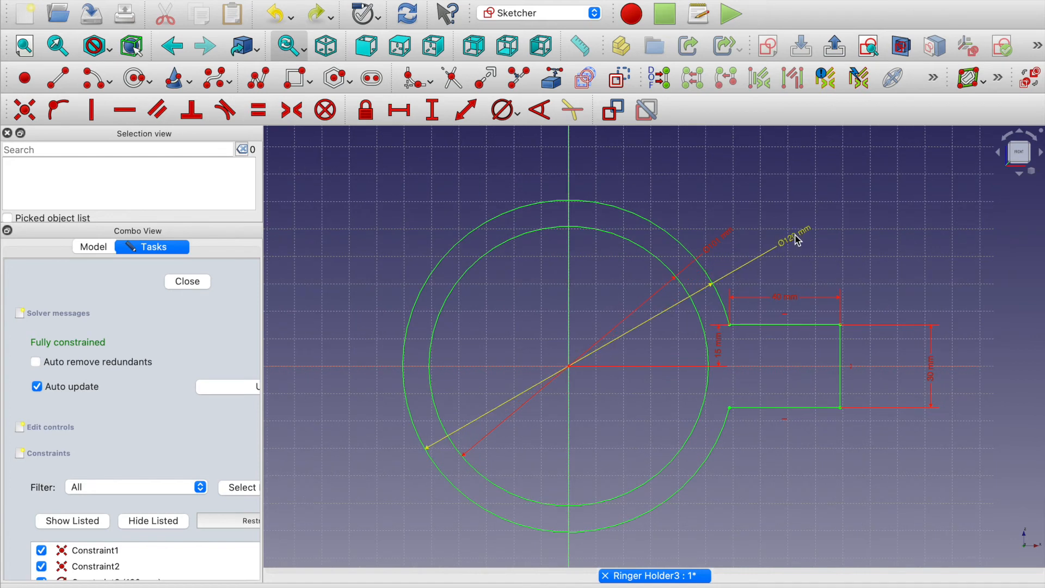
Set the outer circle's diameter constraint to 123 mm.
scroll(155, 431, "down", 5)
scroll(155, 432, "down", 1)
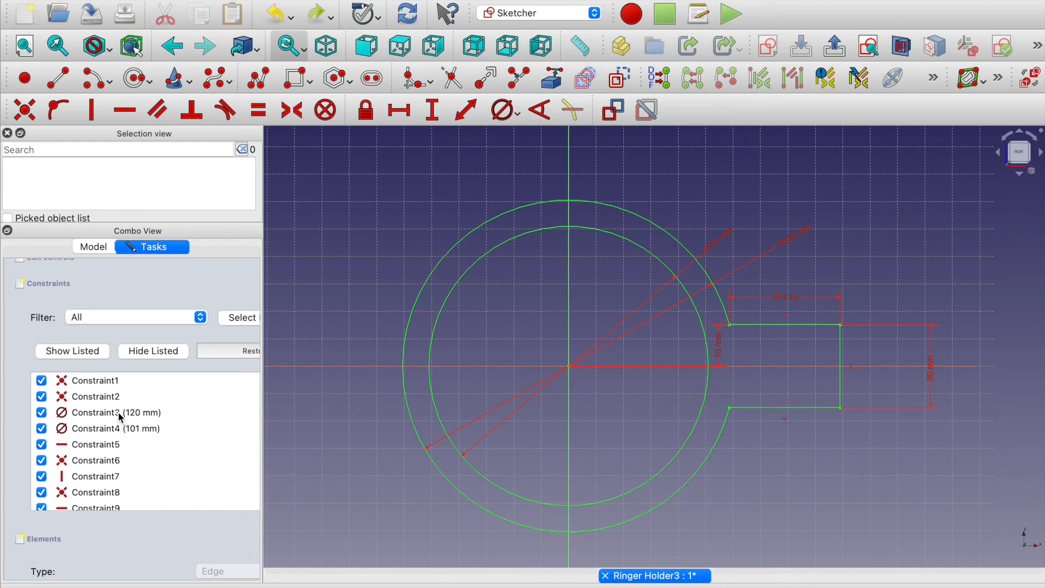
left_click(119, 413)
right_click(119, 416)
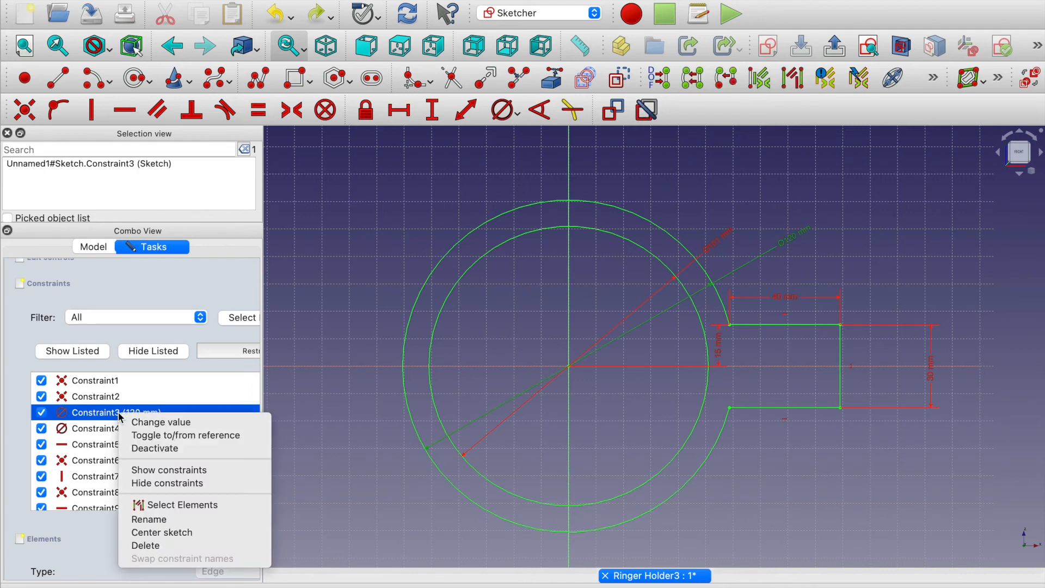
left_click(140, 422)
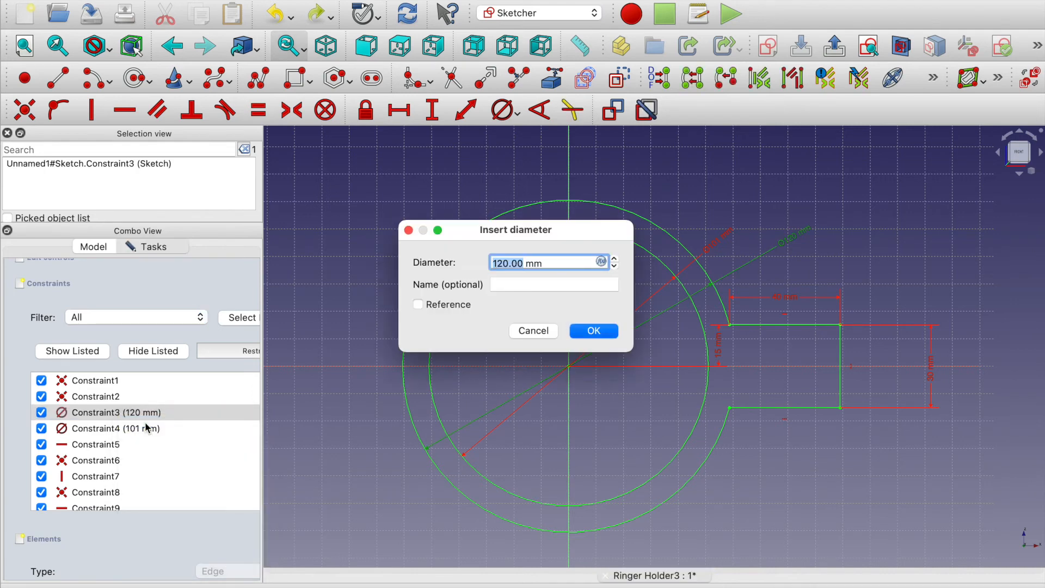
key("Left")
left_click(592, 331)
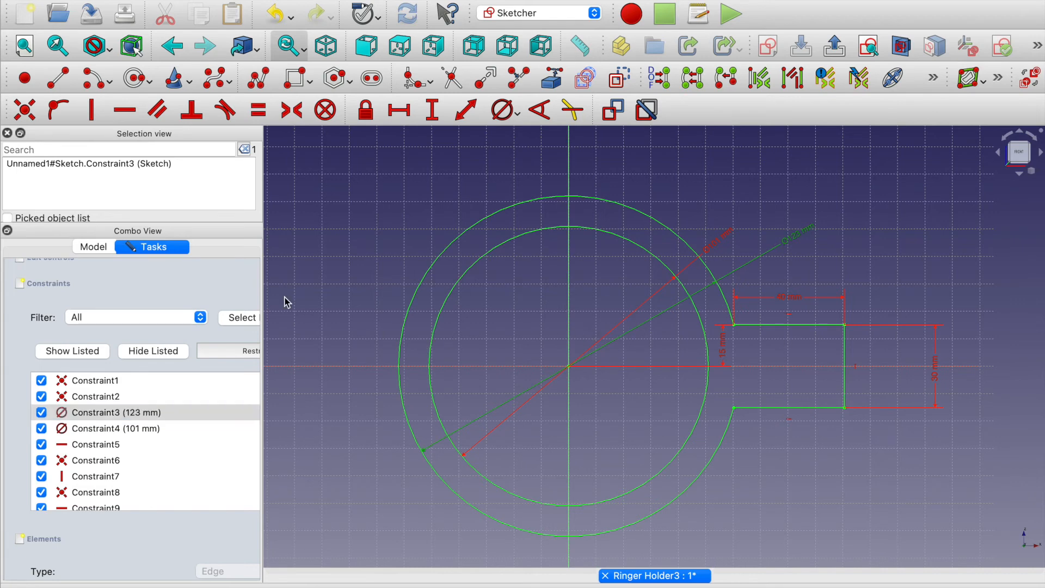
scroll(165, 297, "up", 5)
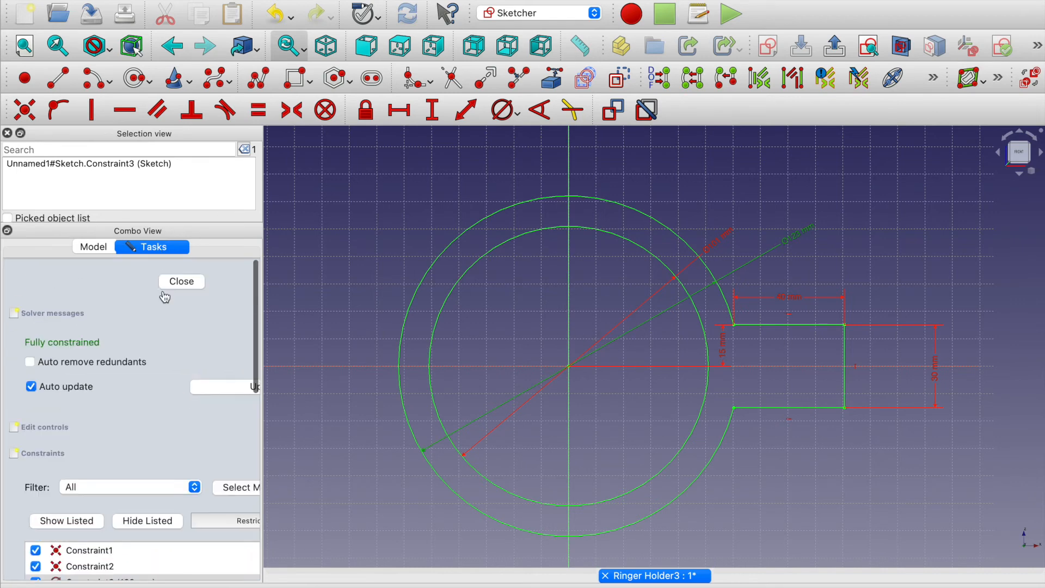
Close the base sketch and export the Body as STL mesh Ringer Holder3-Body.stl to the Solder Station folder, replacing the existing file.
left_click(182, 283)
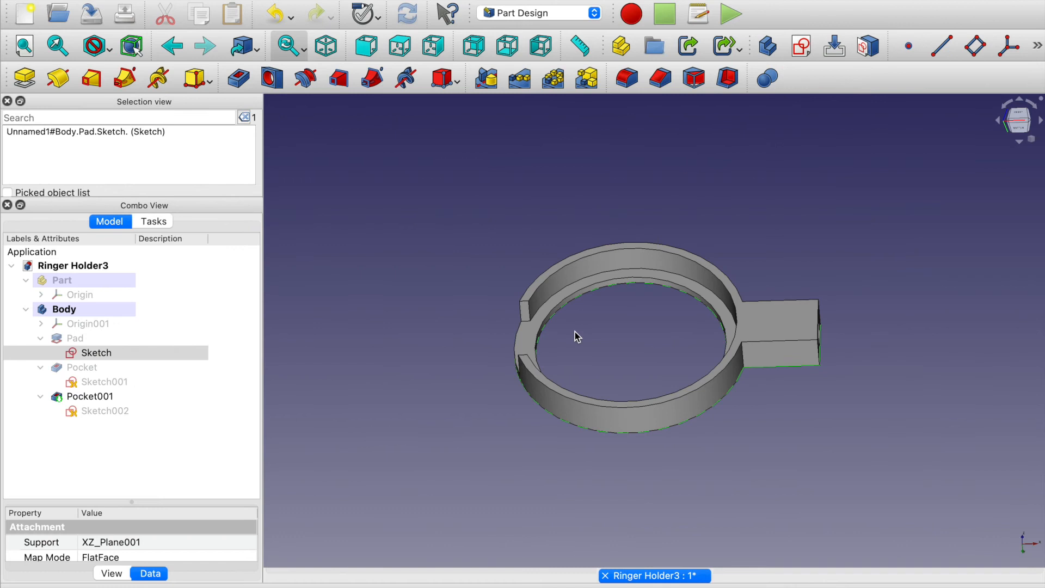
middle_click_drag(587, 298, 608, 369)
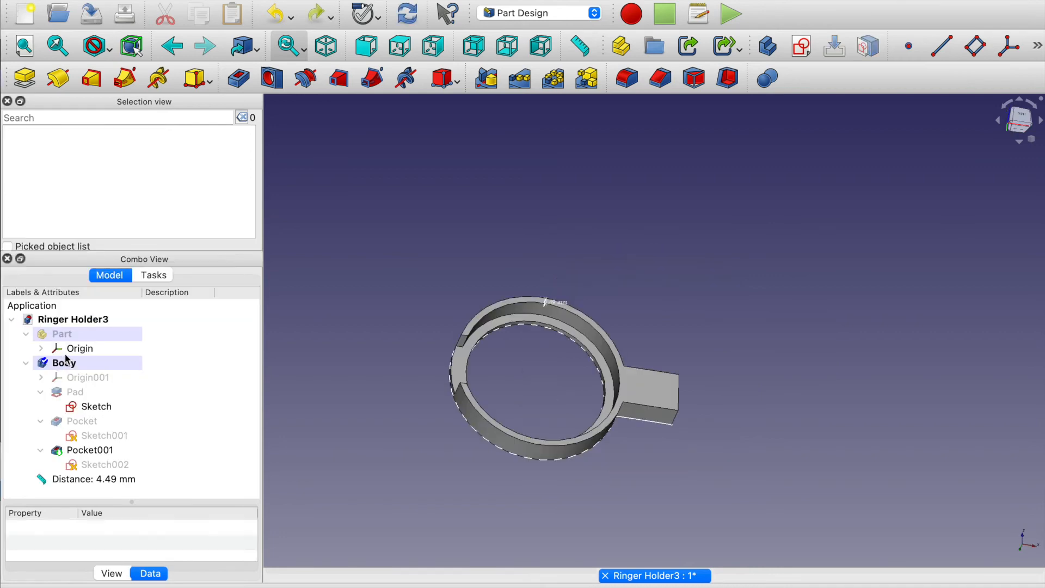
left_click(64, 363)
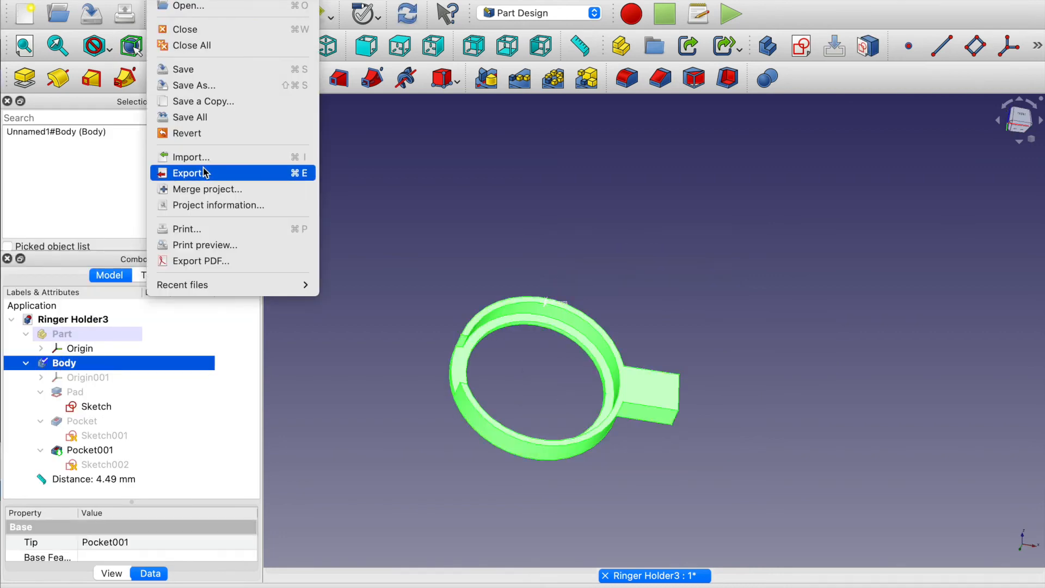
left_click(204, 172)
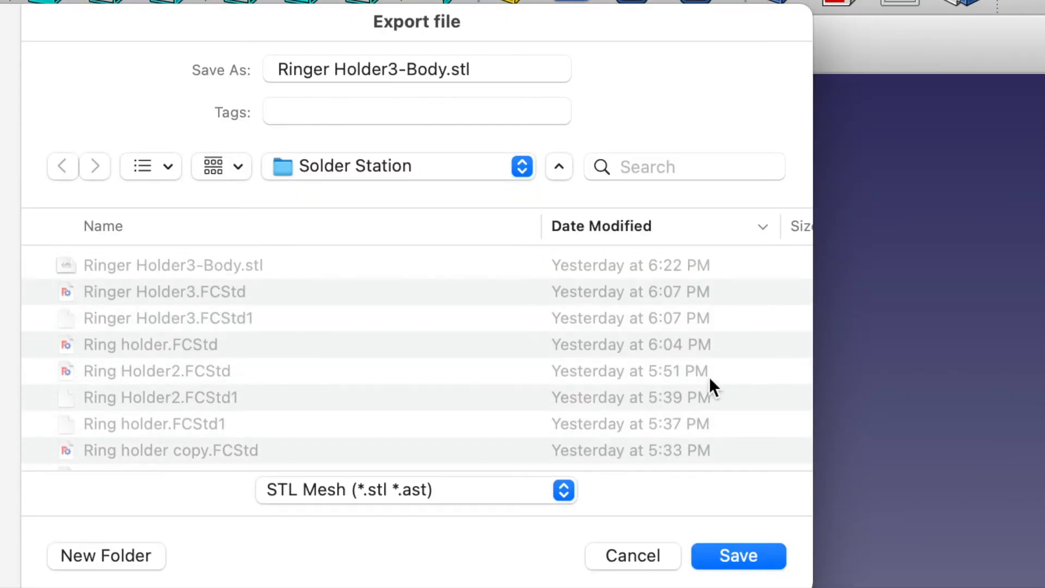
left_click(741, 564)
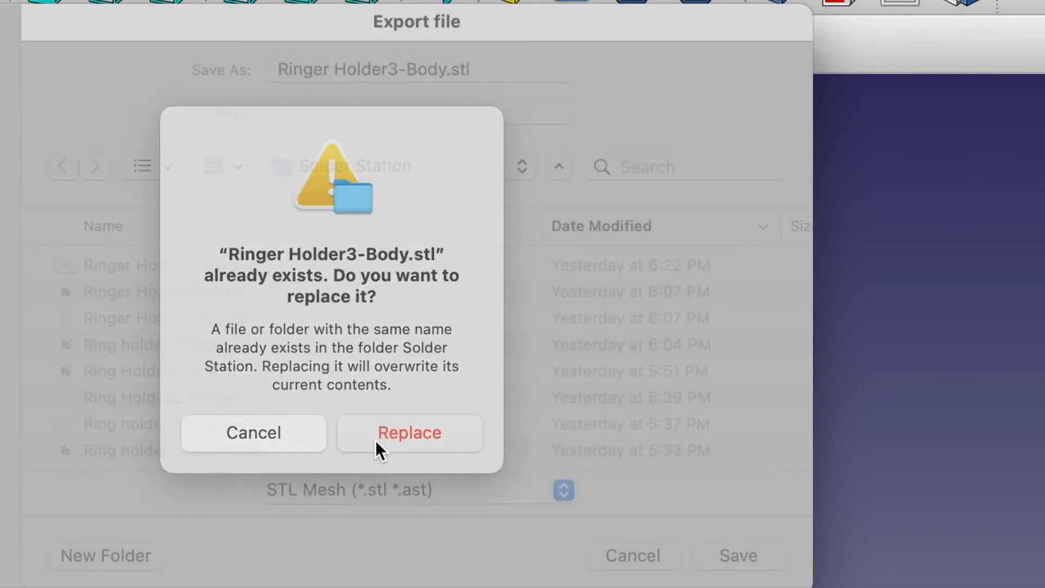
left_click(375, 440)
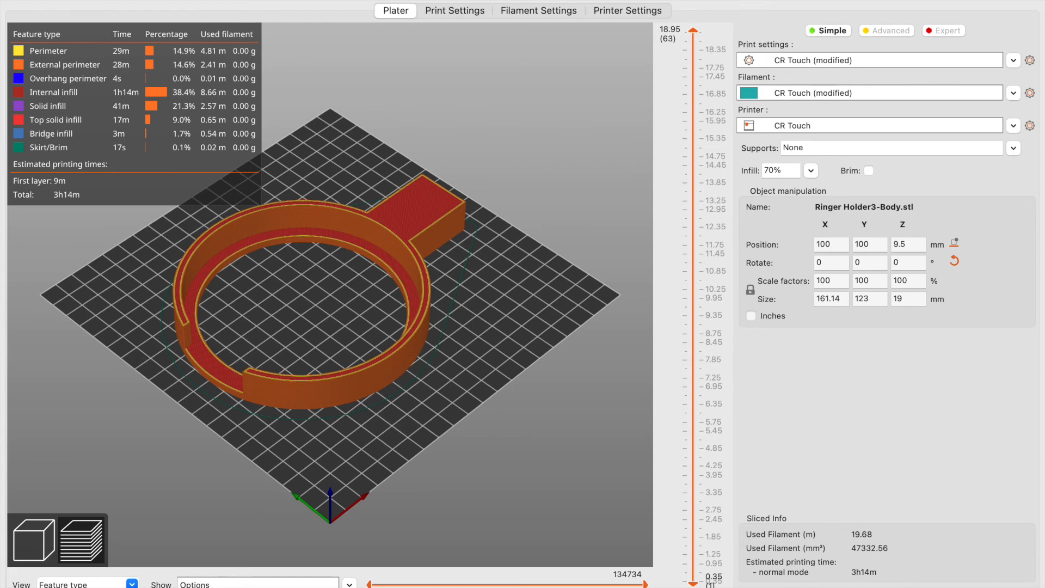
Export the sliced ring holder's G-code from the slicer as Ringer Holder3-Body.gcode in the FreeCad folder.
key("super+g")
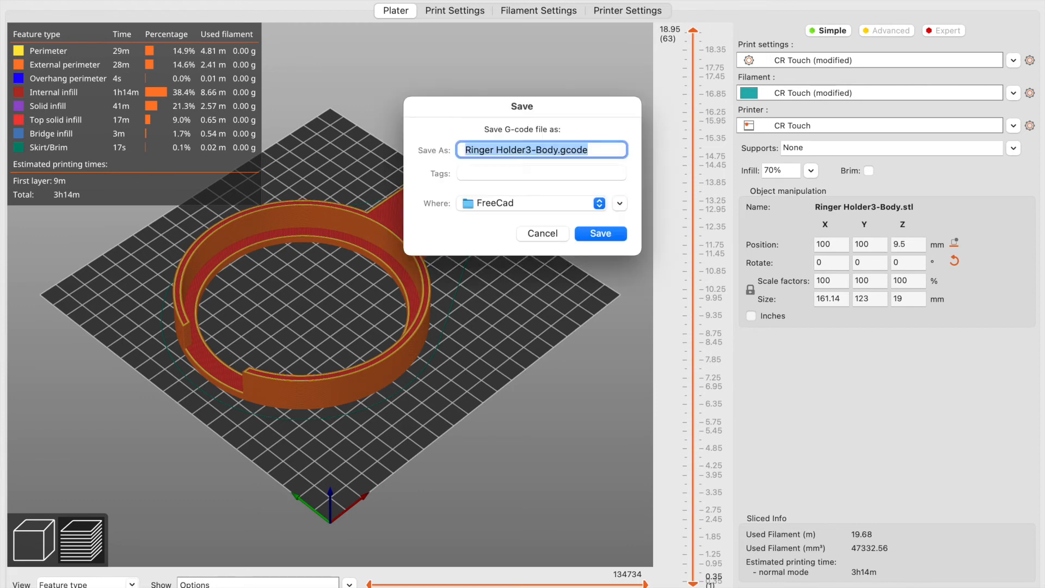
left_click(610, 233)
left_click(570, 300)
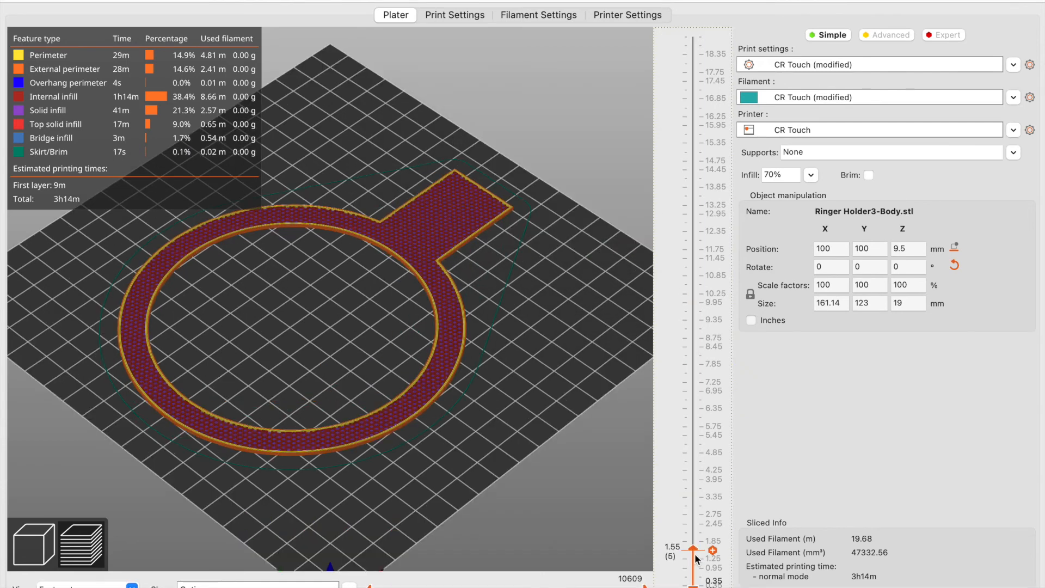
Preview the sliced ring holder's layers up to the topmost layer at 18.95 mm.
left_click_drag(694, 557, 689, 17)
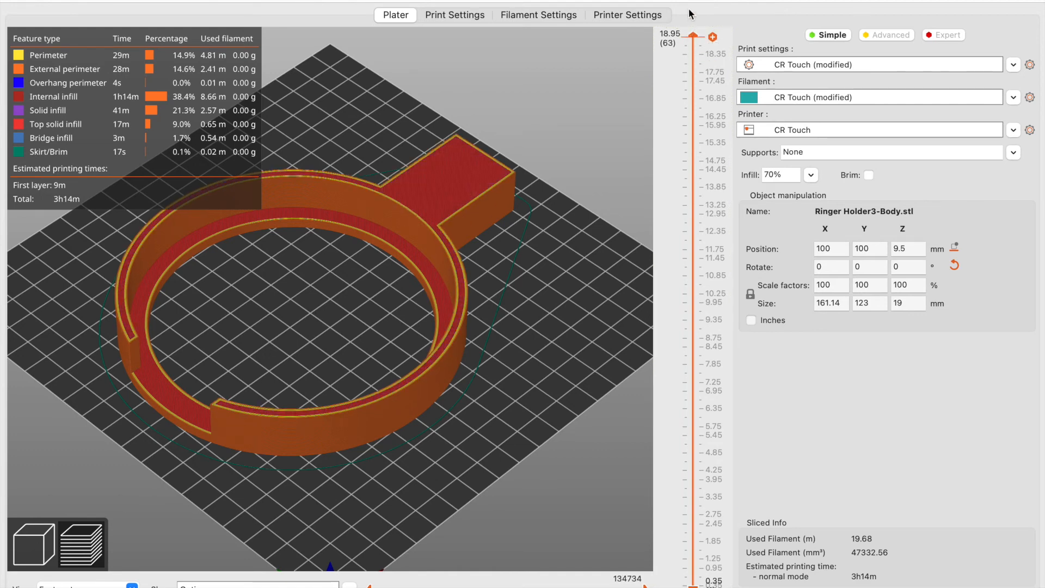
key("super+shift+5")
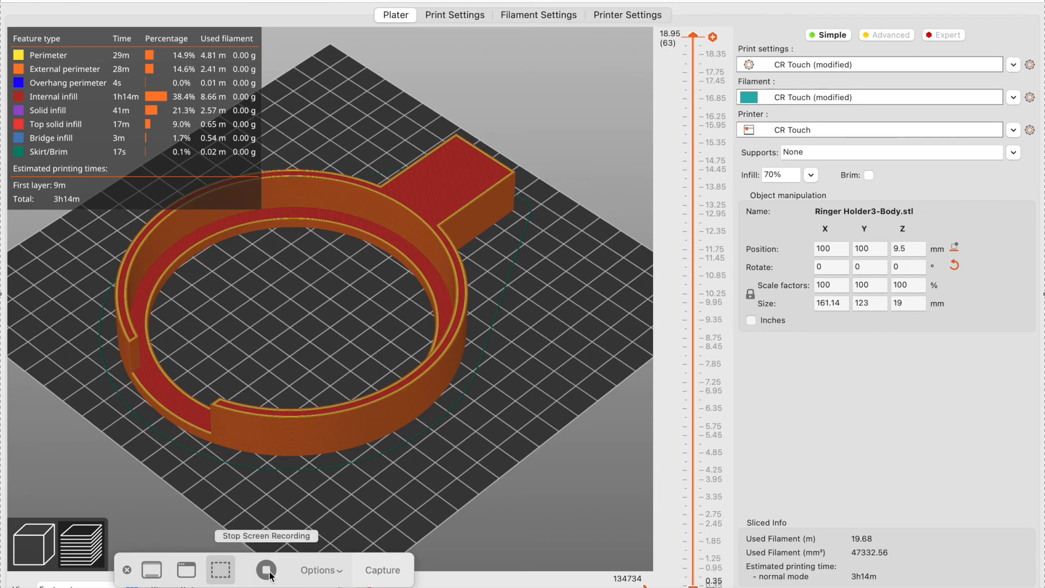